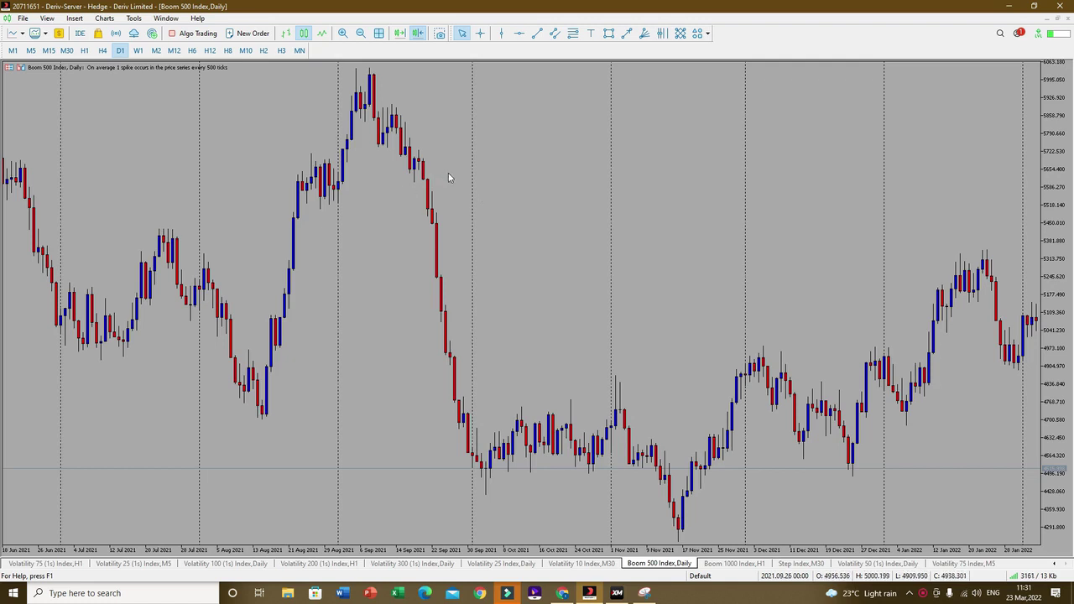
- Mark the 21 March 2022 daily candle with a horizontal line at its close, about 4405.35, and a vertical line on its date
left_click(413, 33)
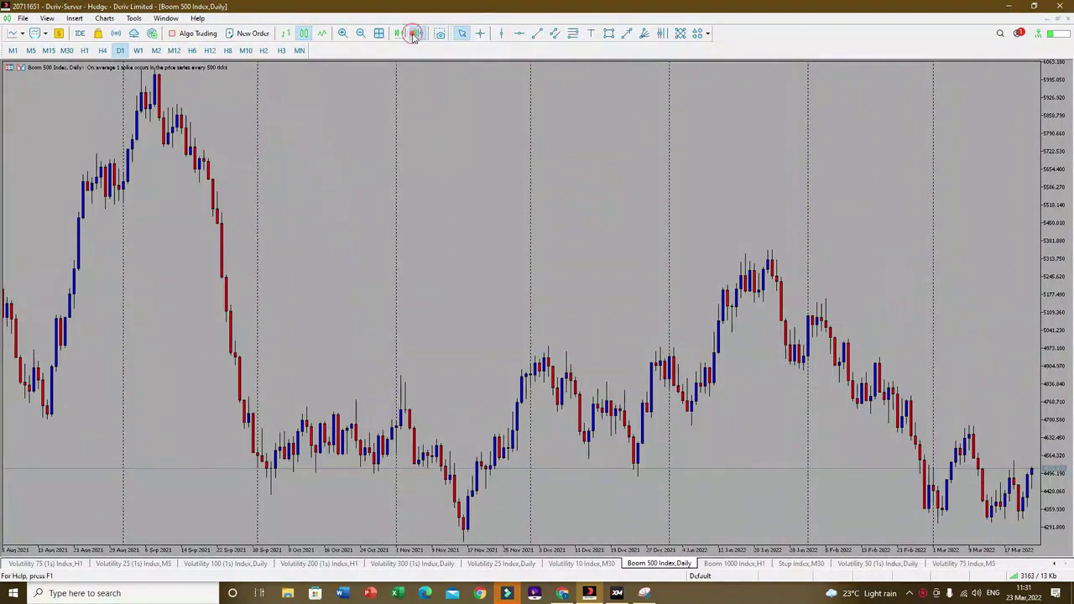
left_click(343, 34)
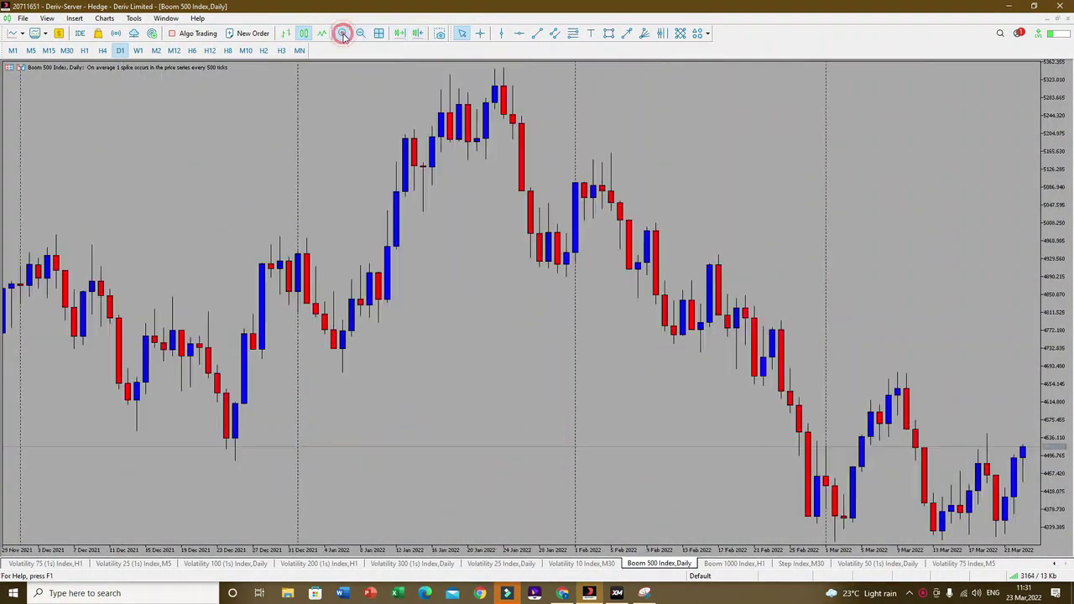
left_click(417, 34)
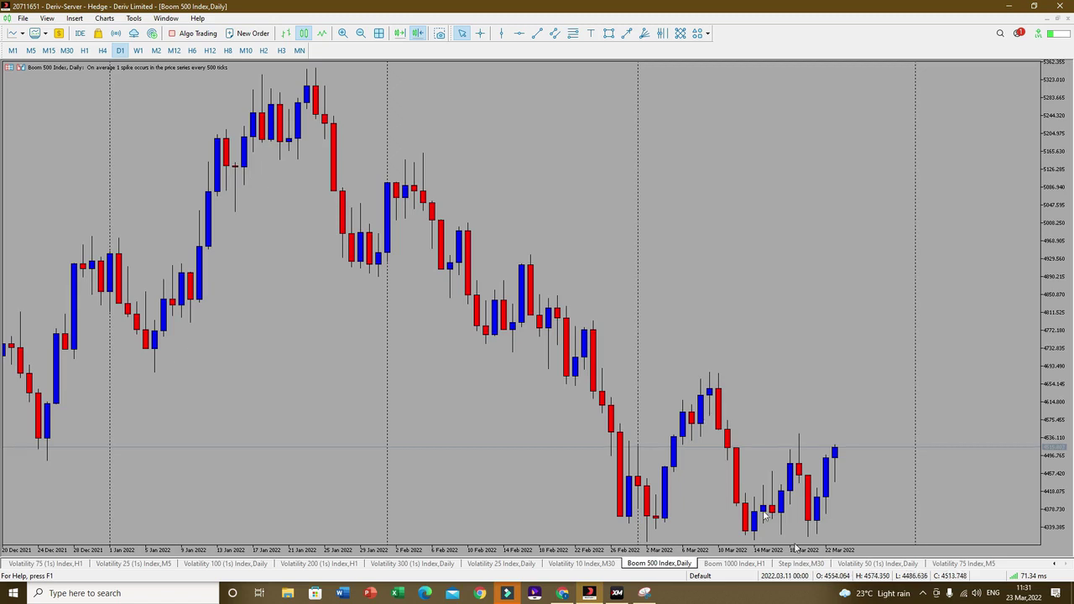
left_click(519, 34)
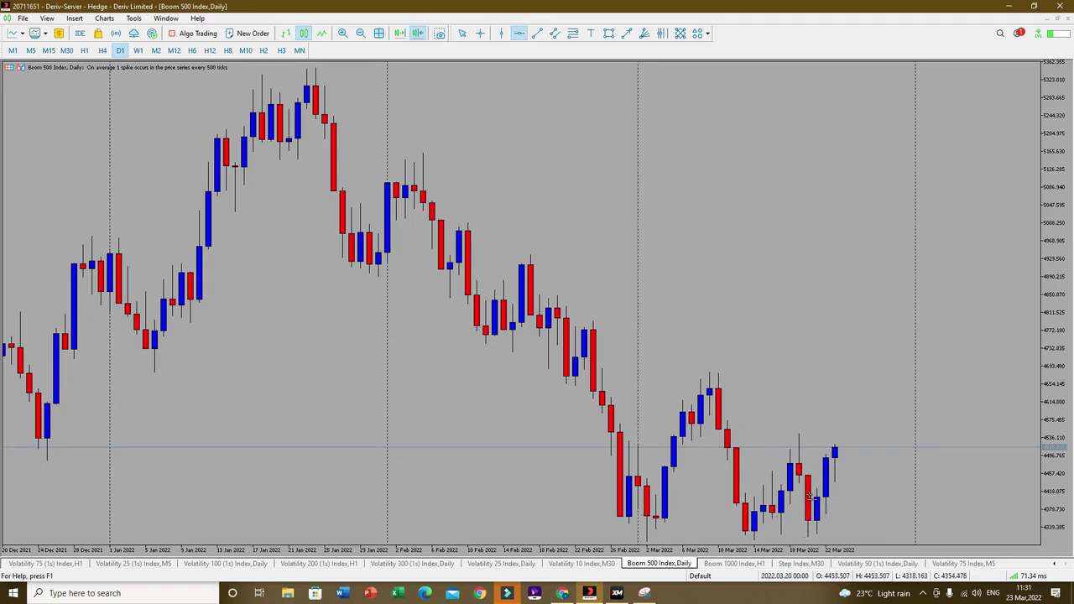
mouse_move(816, 501)
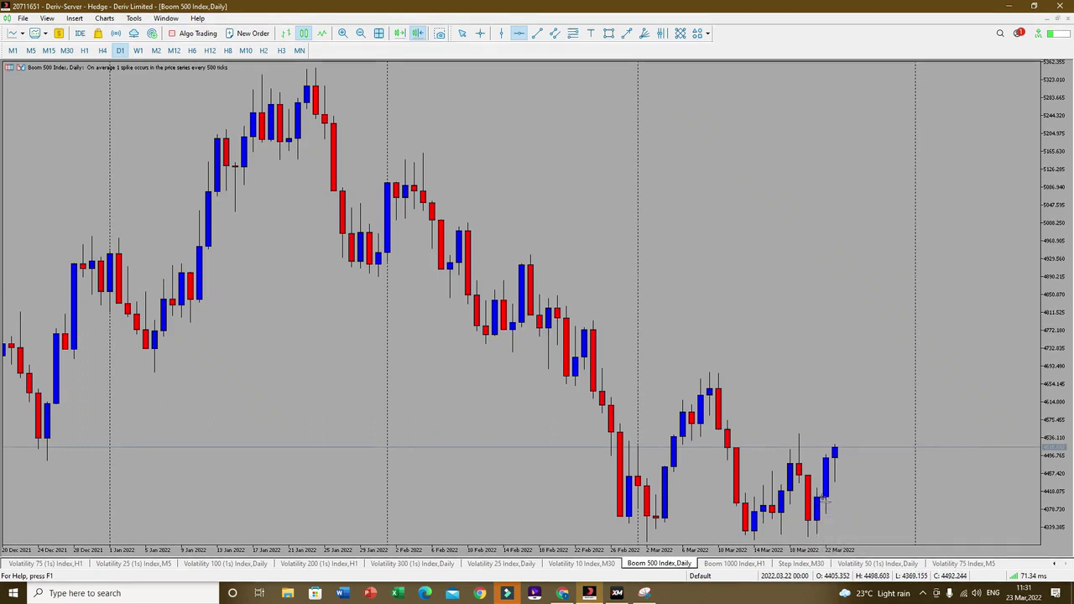
left_click(835, 498)
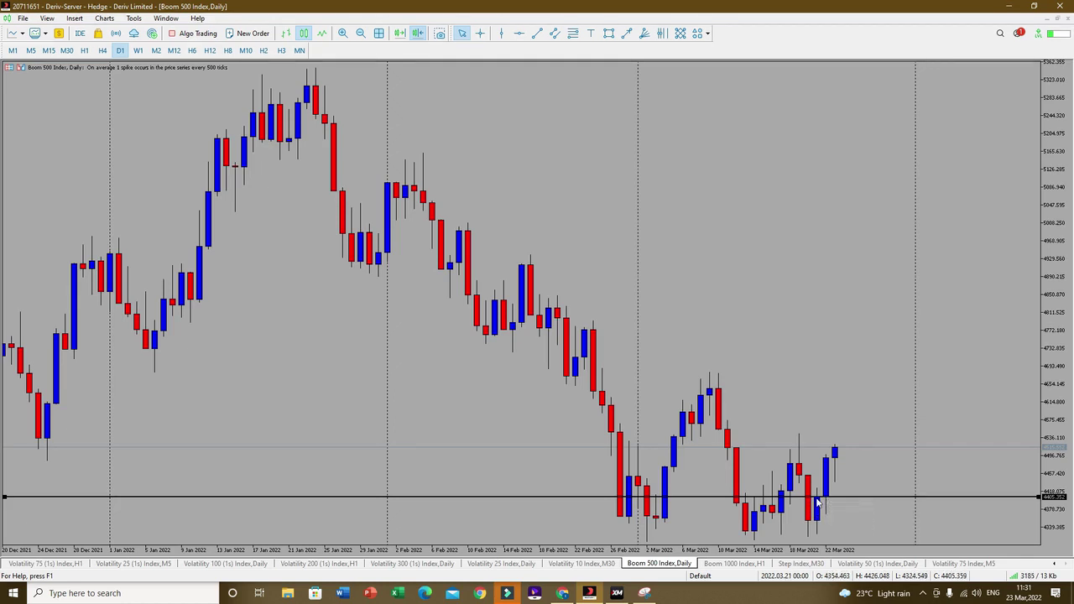
left_click(499, 31)
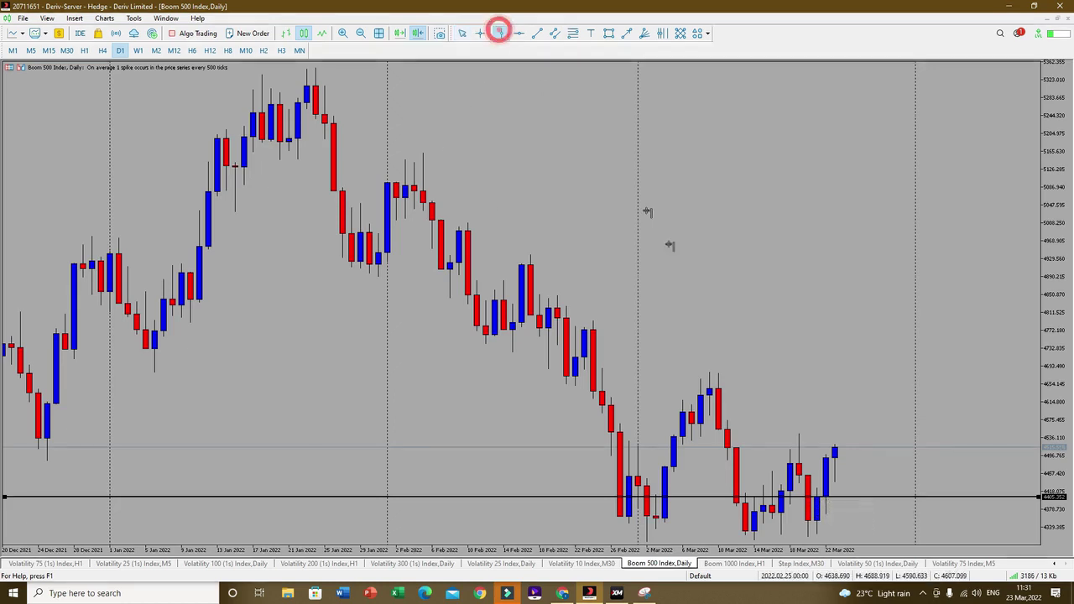
left_click(818, 509)
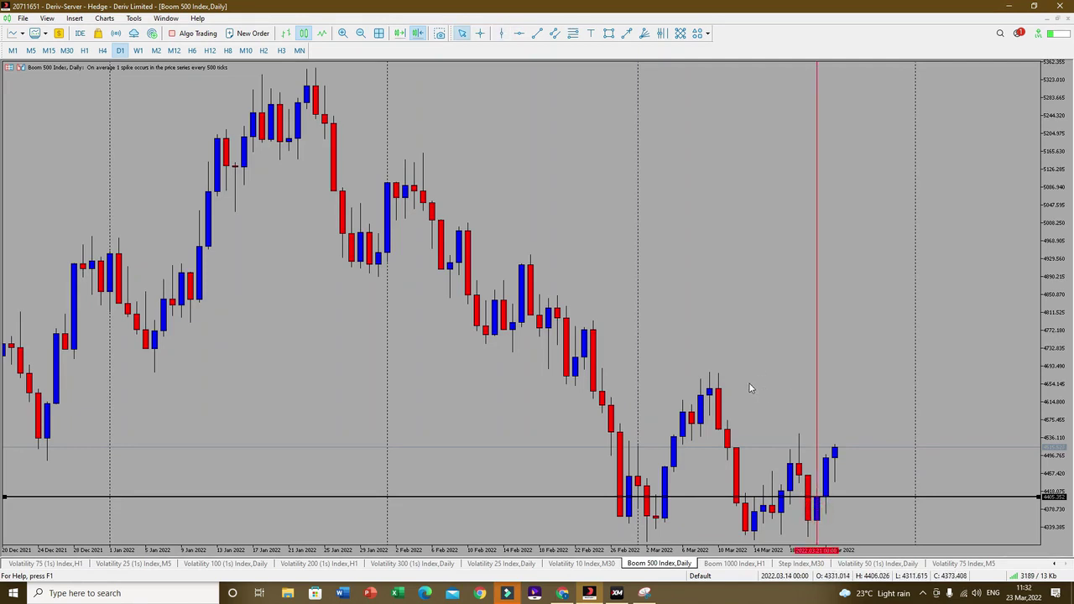
- On the H1 timeframe, draw a rectangle from the base of the 21 March rally into 22 March, spanning about 4365 to 4381
left_click(84, 50)
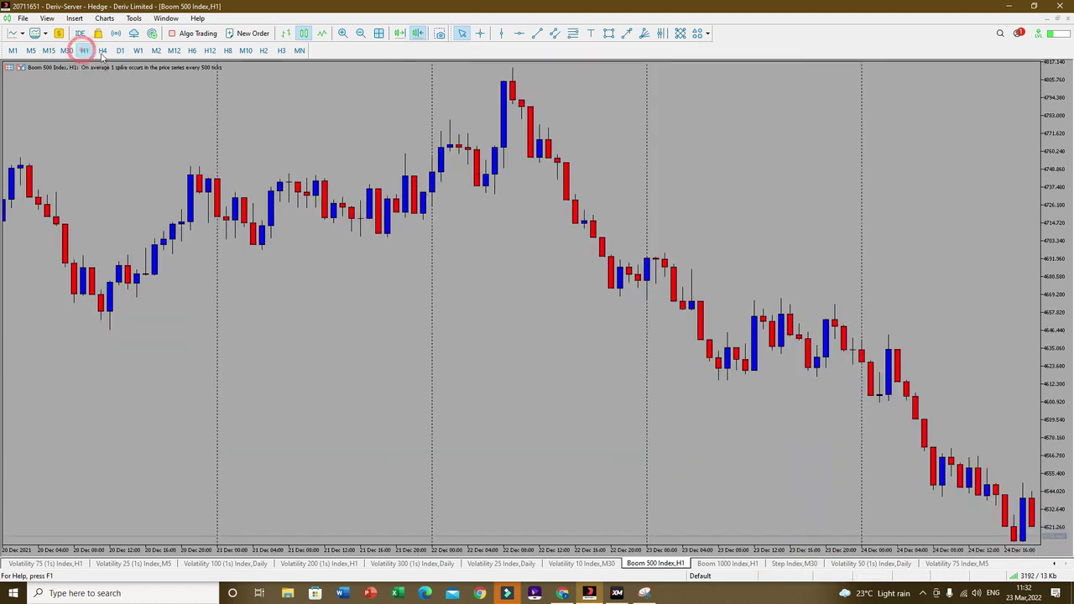
left_click(418, 34)
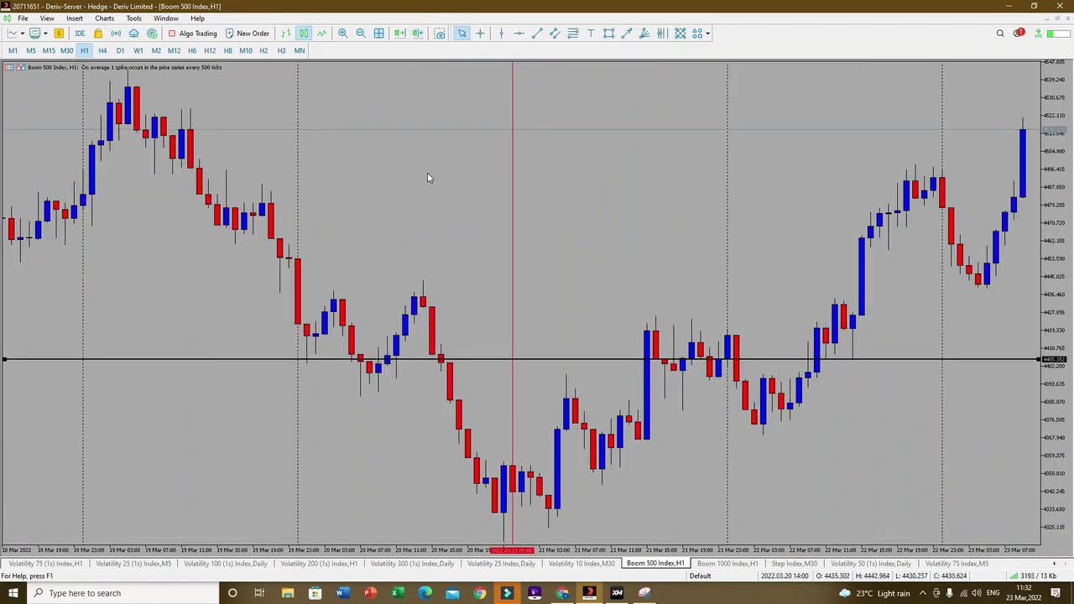
left_click(612, 34)
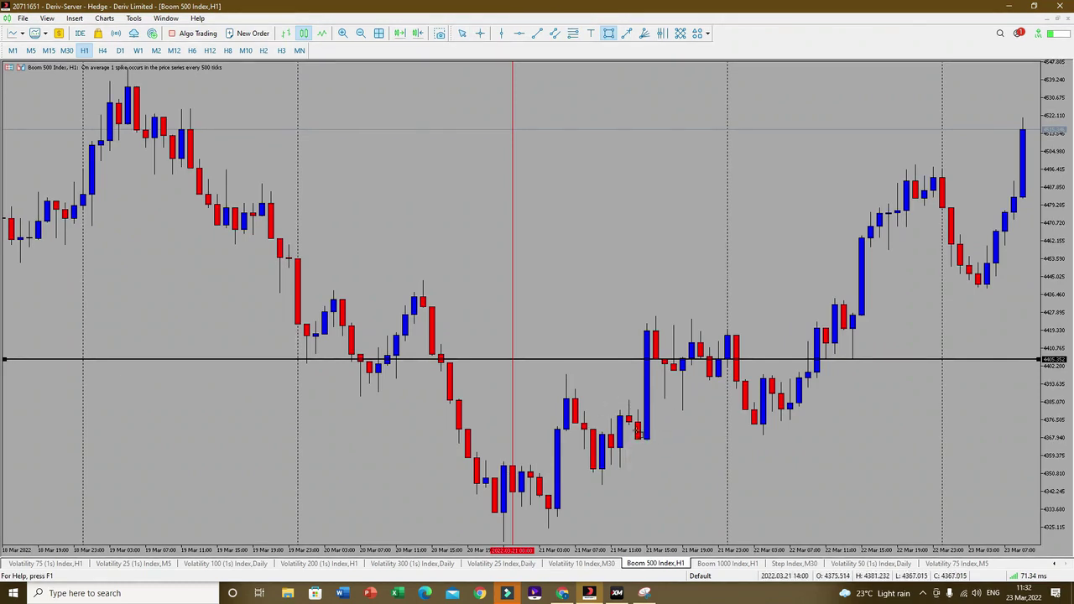
left_click_drag(637, 408, 816, 443)
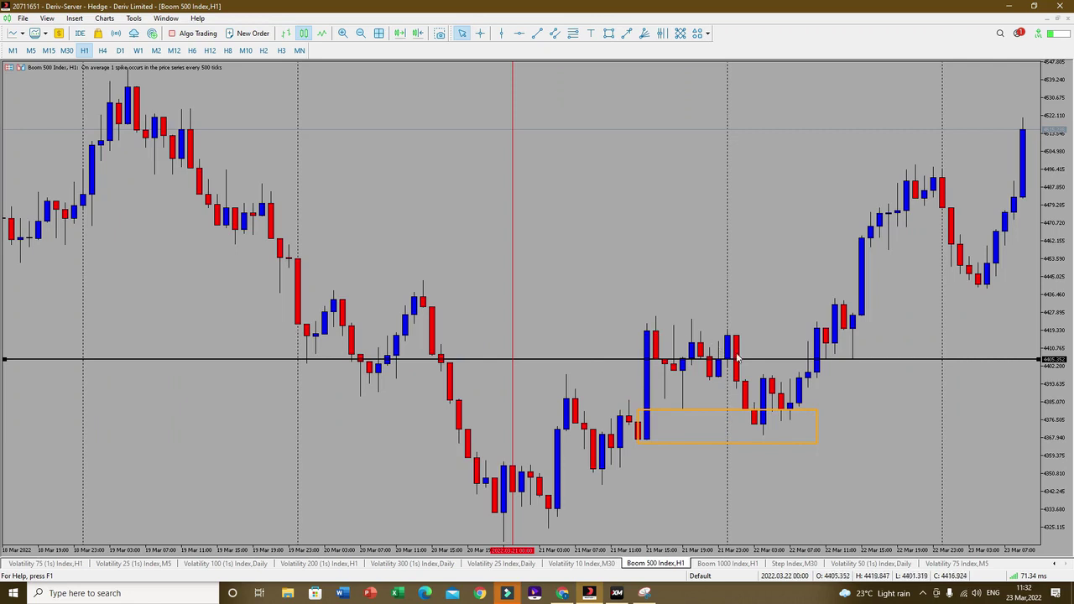
mouse_move(772, 400)
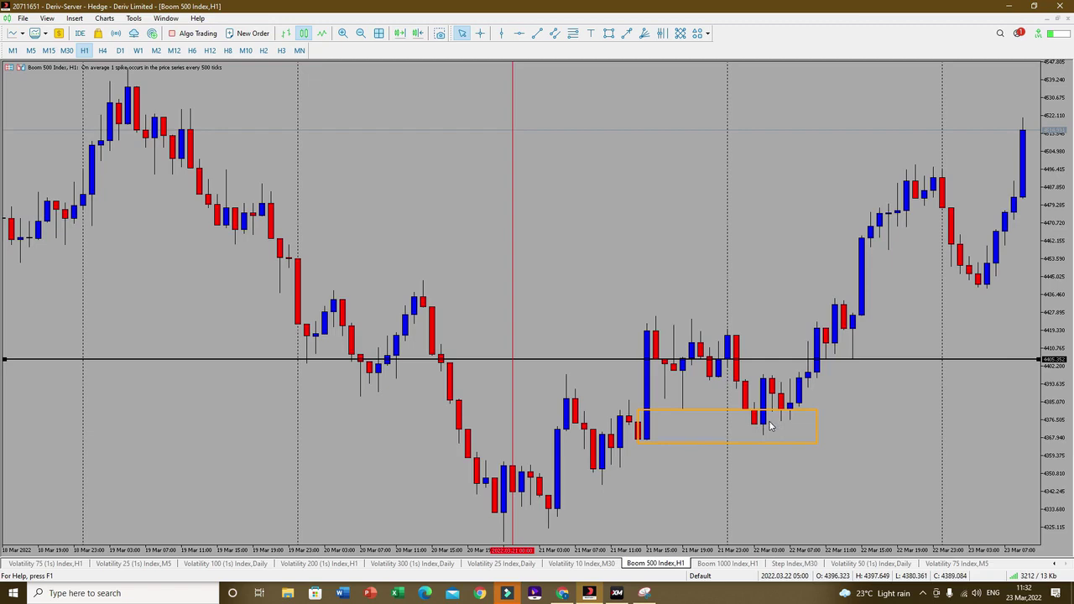
- On the daily timeframe, add a horizontal line at the 22 March close, about 4491.83, and move the vertical line to that candle
left_click(120, 51)
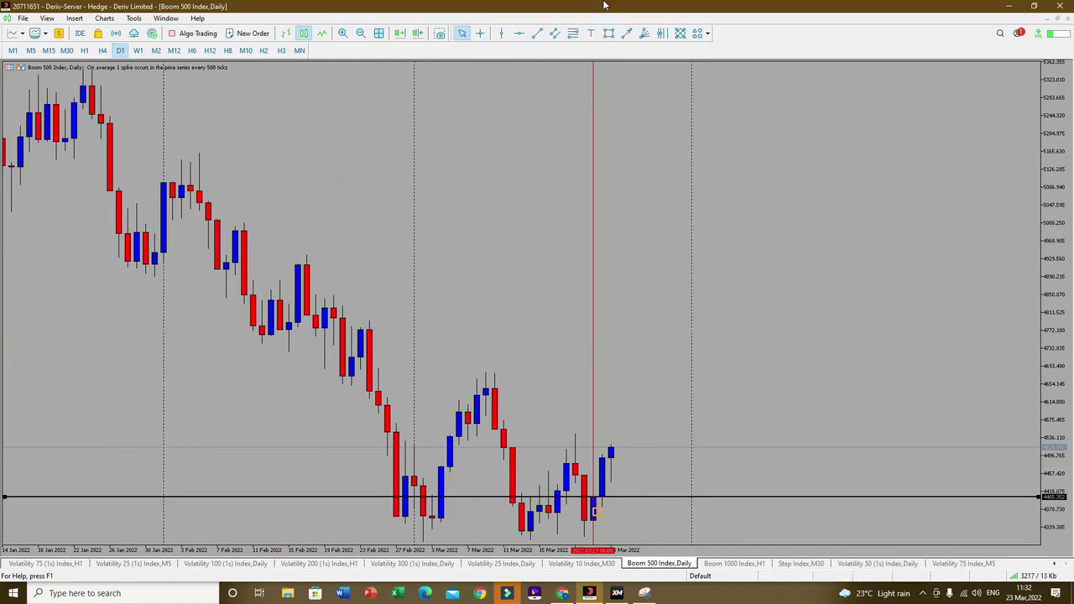
left_click(519, 33)
left_click(675, 463)
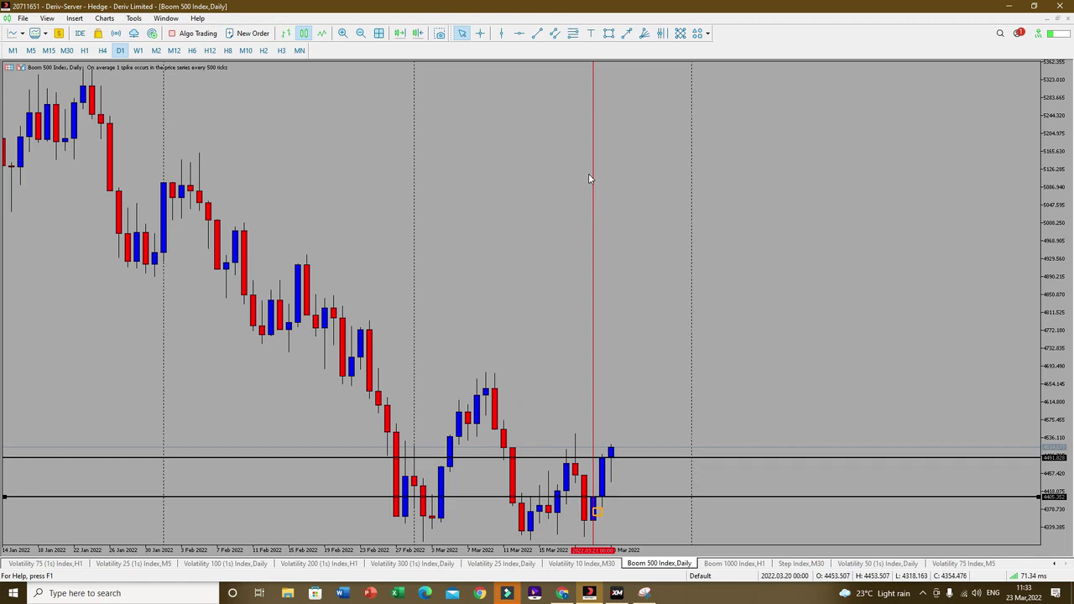
left_click_drag(591, 177, 603, 193)
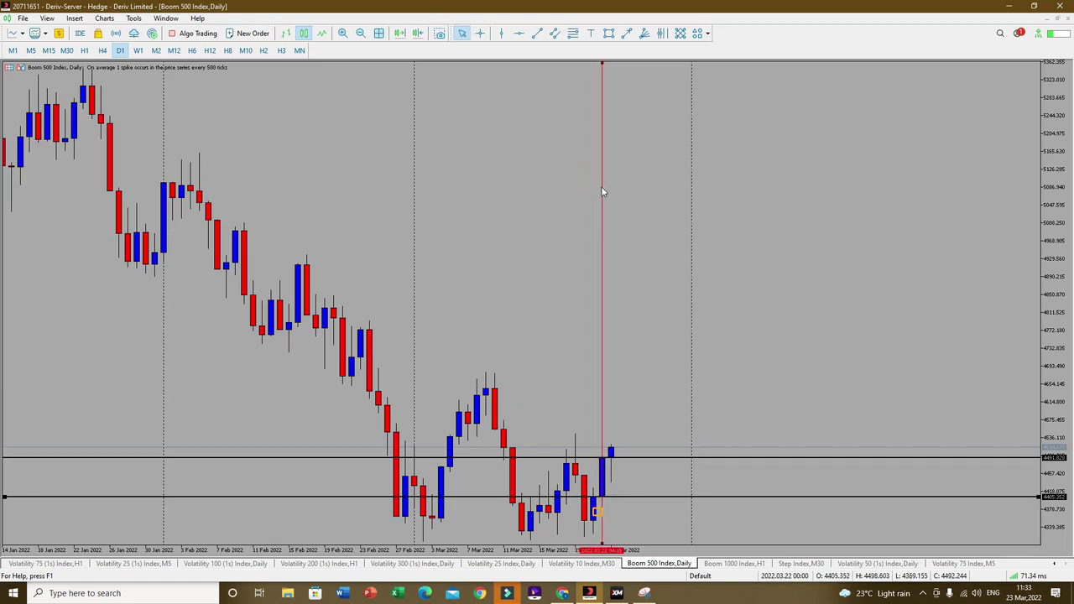
- On the H1 timeframe, draw a rectangle from the 22 March base candles to the start of 24 March, spanning about 4419 to 4432
left_click(84, 50)
left_click(417, 32)
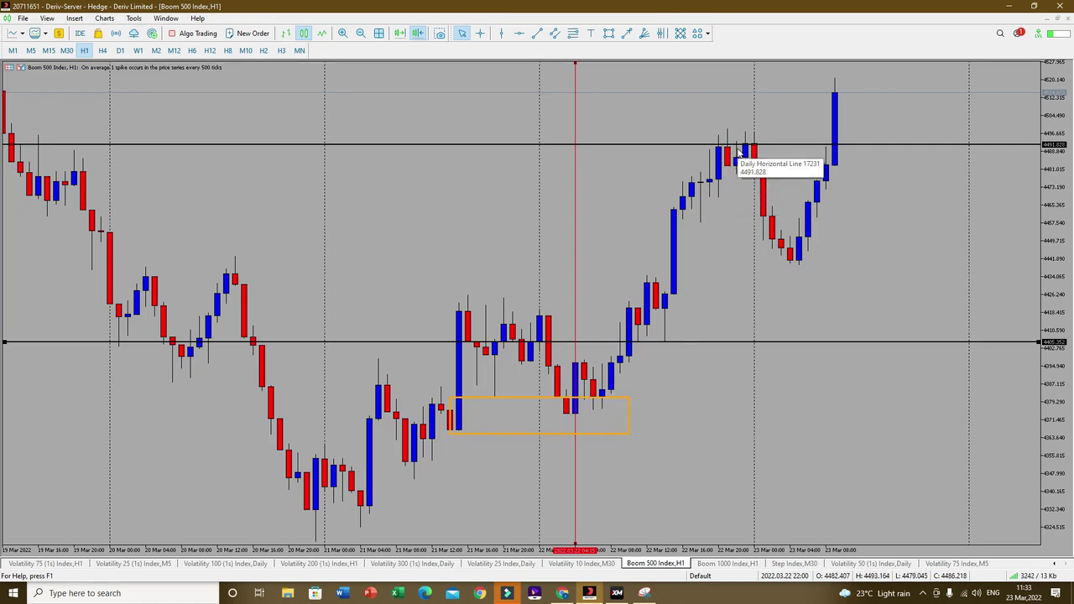
left_click(480, 34)
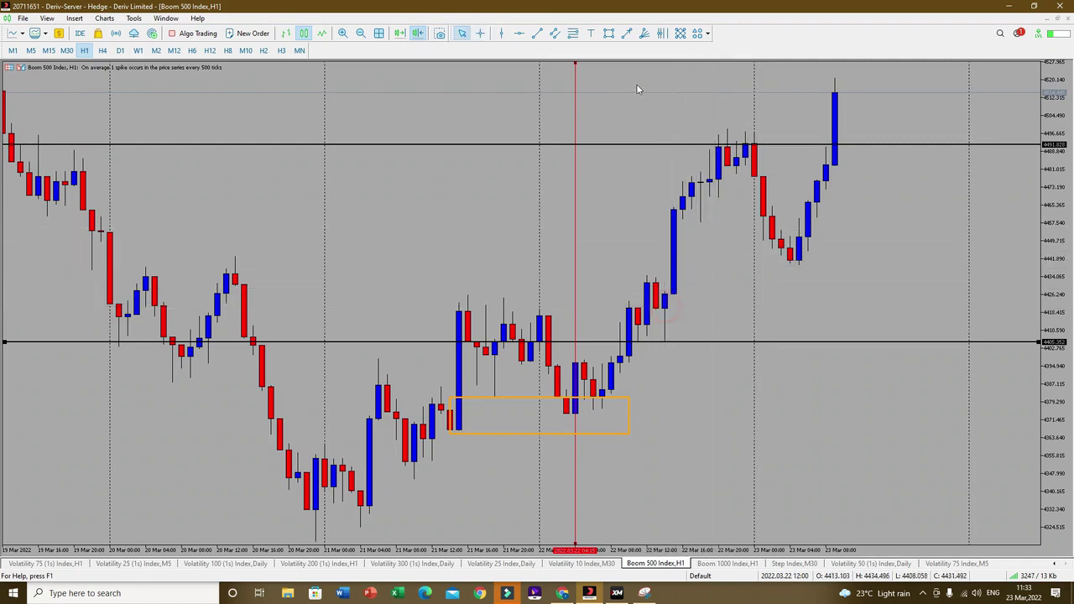
left_click(609, 33)
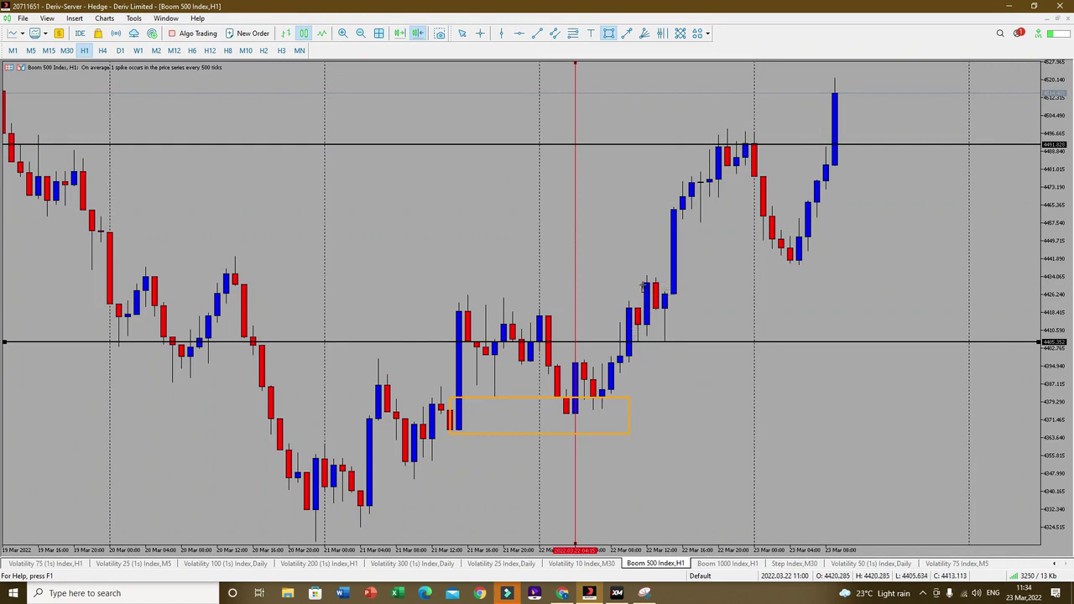
left_click_drag(647, 281, 841, 304)
left_click_drag(948, 313, 970, 311)
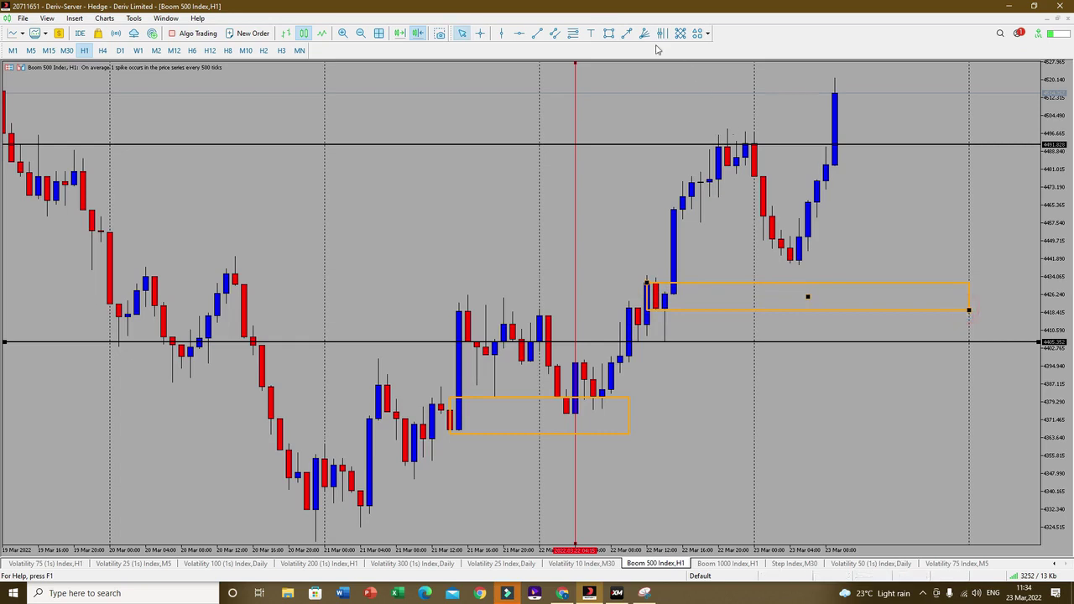
- Delete the trial rectangle over the rally and raise the upper edge of the 22 March zone to about 4434
mouse_move(747, 144)
left_mouse_down()
mouse_move(647, 379)
mouse_move(567, 411)
left_mouse_up()
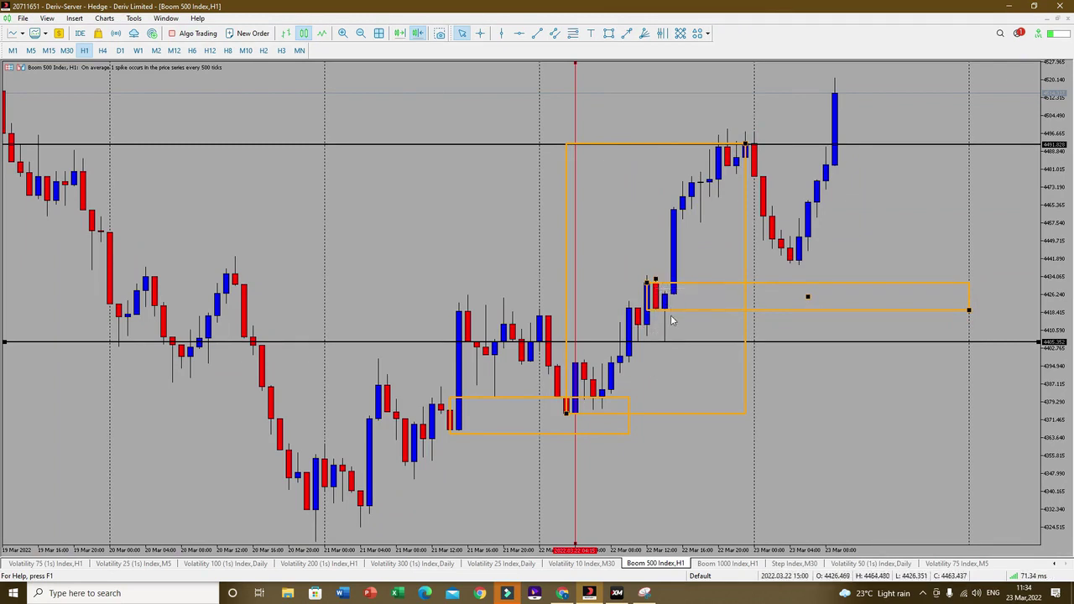
key("Delete")
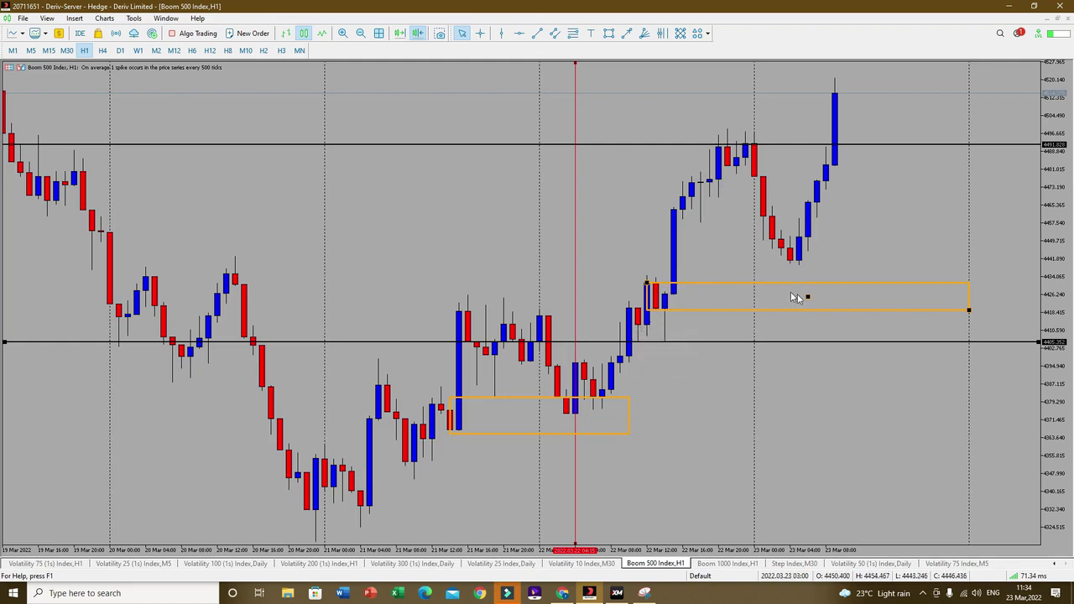
left_click_drag(651, 288, 647, 277)
left_click(649, 280)
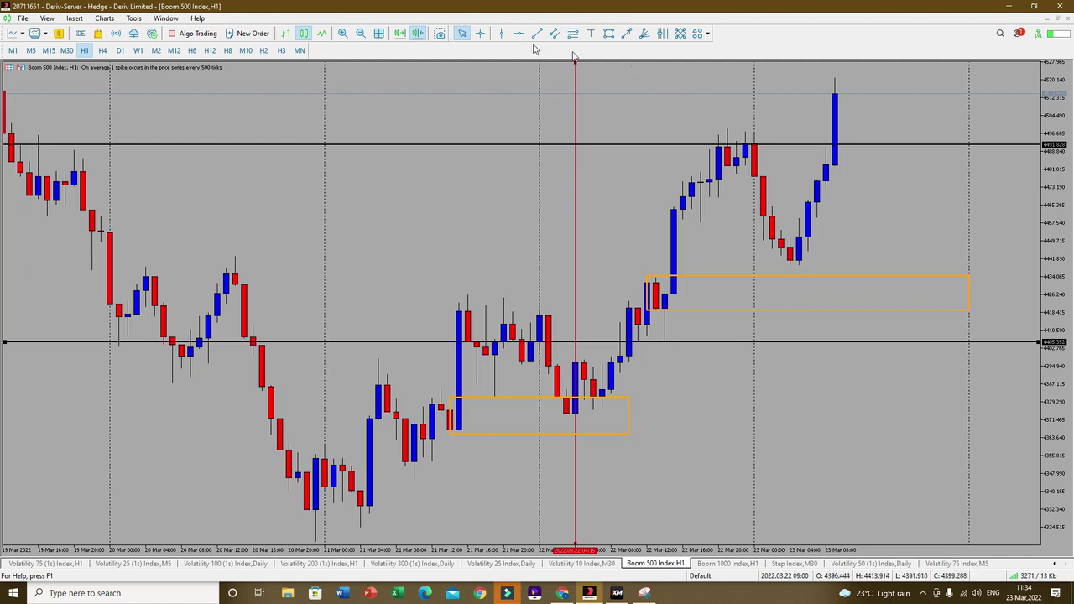
- Place a vertical line on the 23 March 05:00 candle
left_click(505, 34)
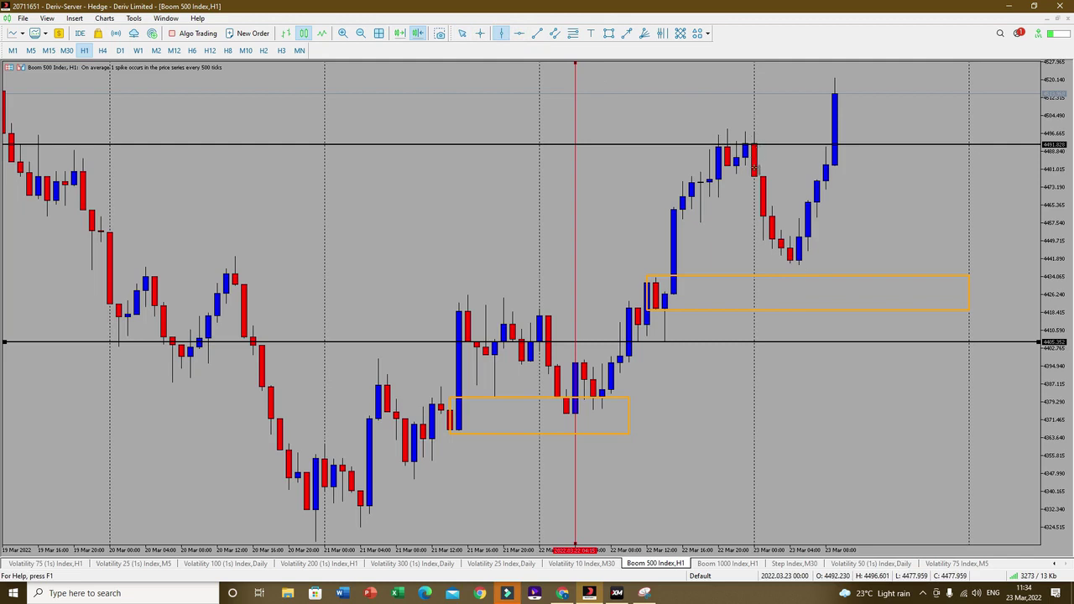
left_click(798, 251)
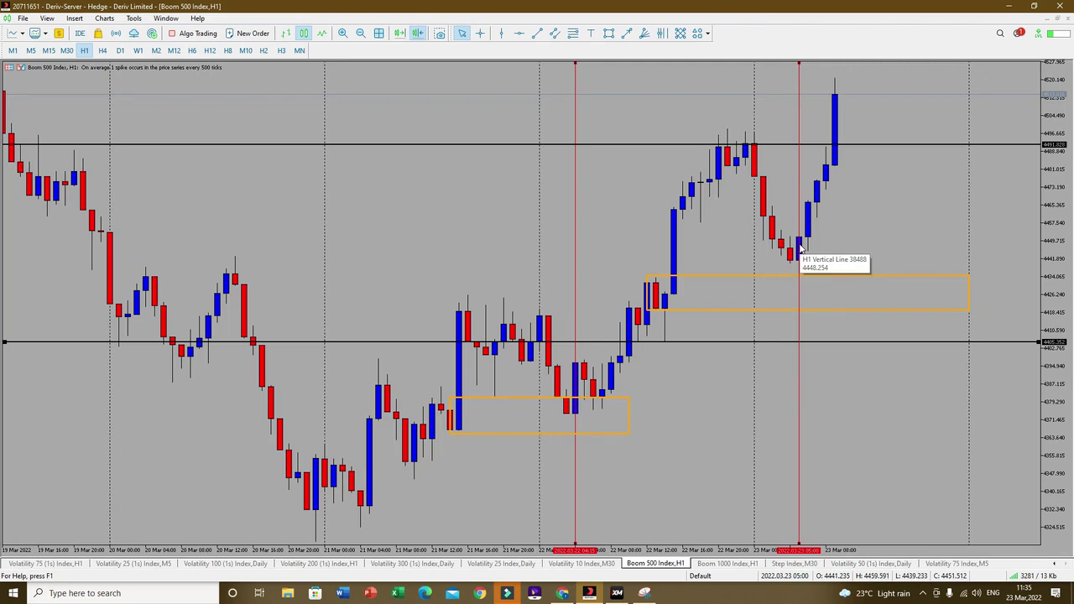
- On the M15 timeframe, add a horizontal line at about 4449.37, at the candle top just before the 23 March 05:00 vertical line
left_click(49, 50)
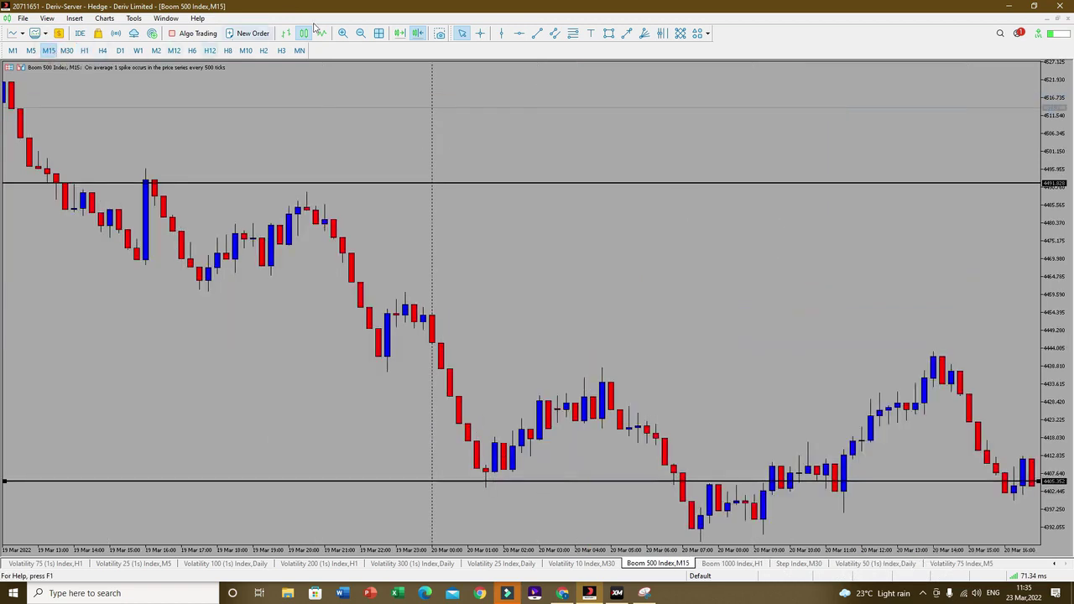
left_click(420, 34)
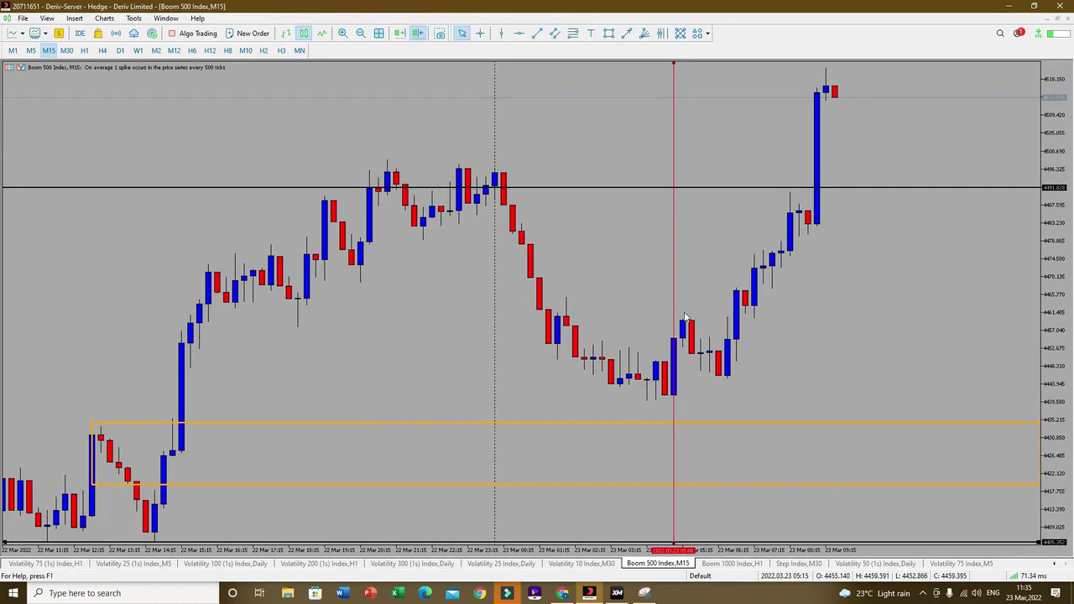
left_click(527, 36)
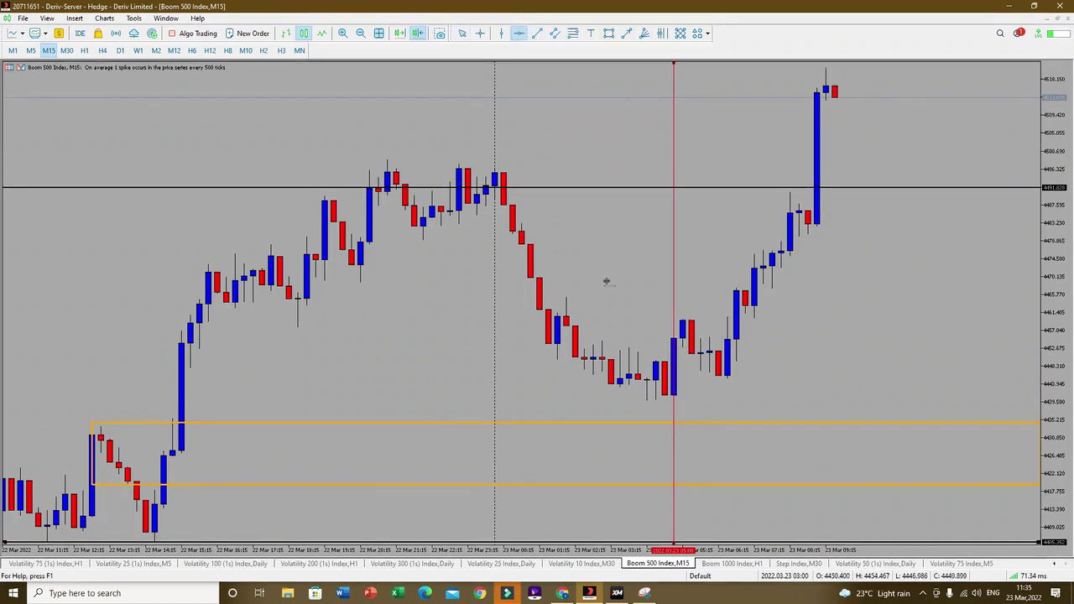
left_click(659, 361)
left_click_drag(659, 361, 651, 365)
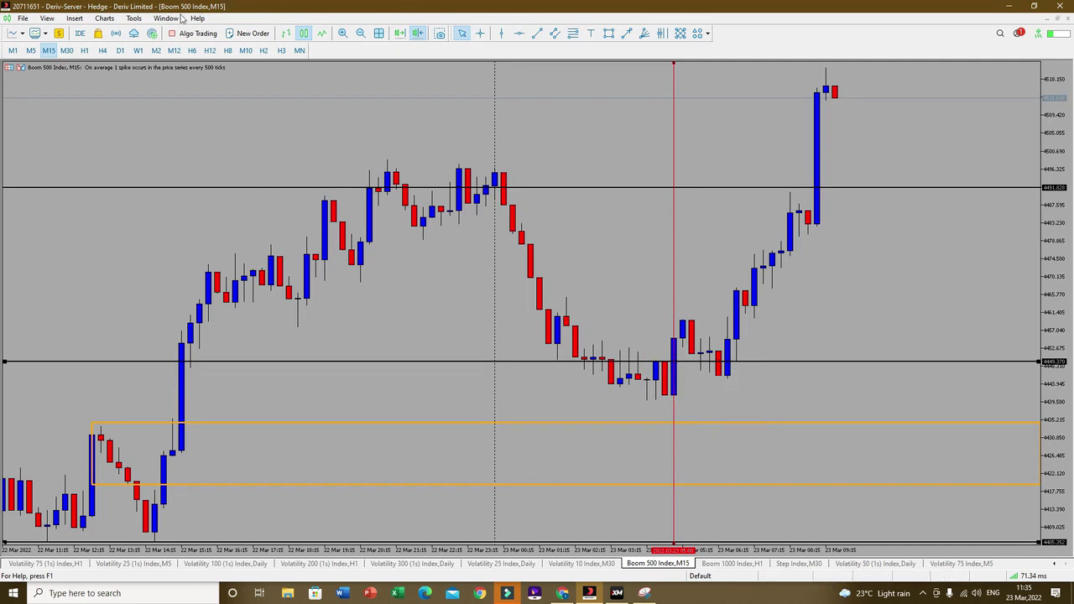
- Examine the latest price action around the marked levels on the M5 timeframe
left_click(31, 50)
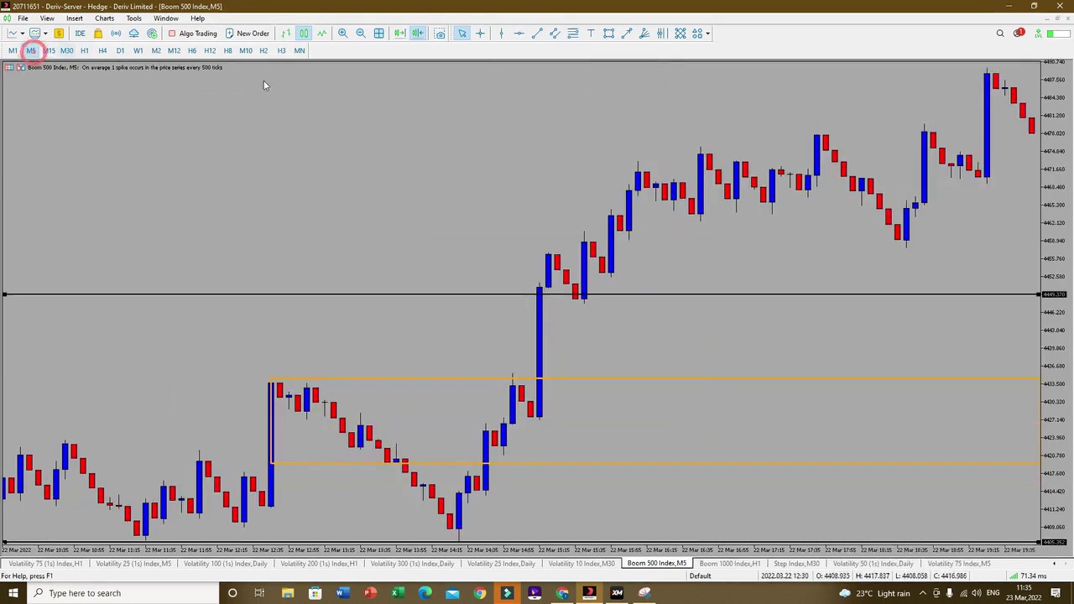
left_click(417, 32)
left_click(617, 312)
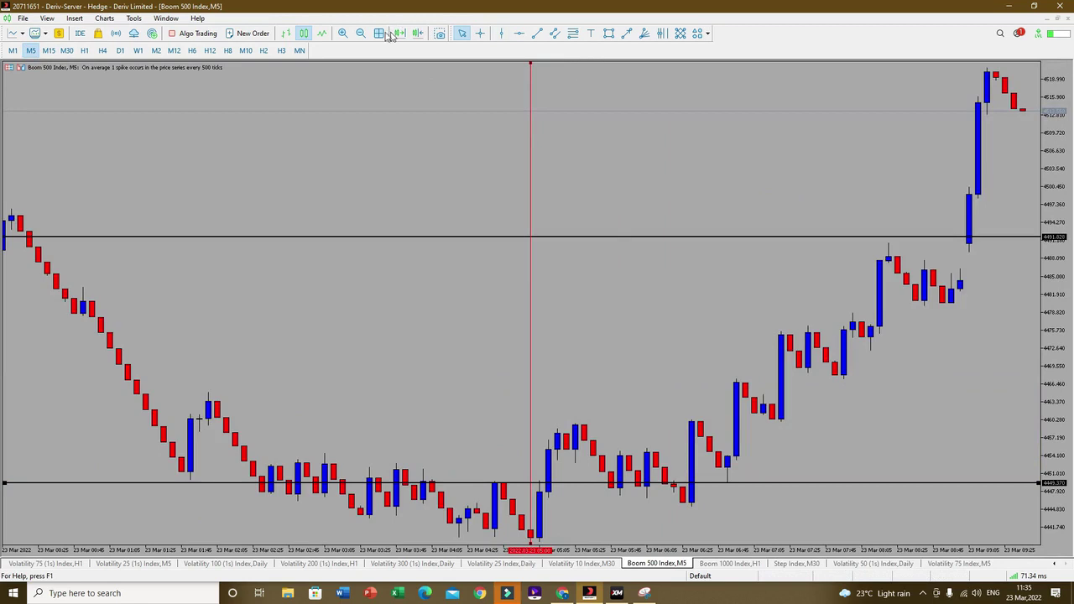
left_click(360, 33)
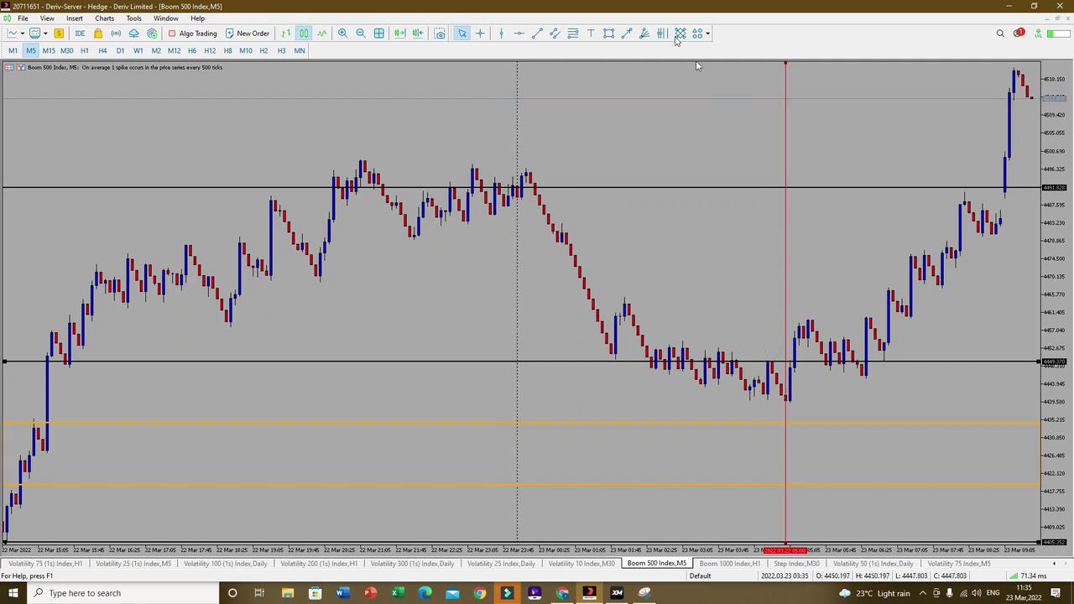
- On M15, draw a rectangle around the base at the 23 March vertical line, about 4440 to 4450, and move the nearby horizontal line to about 4456.60
left_click(609, 33)
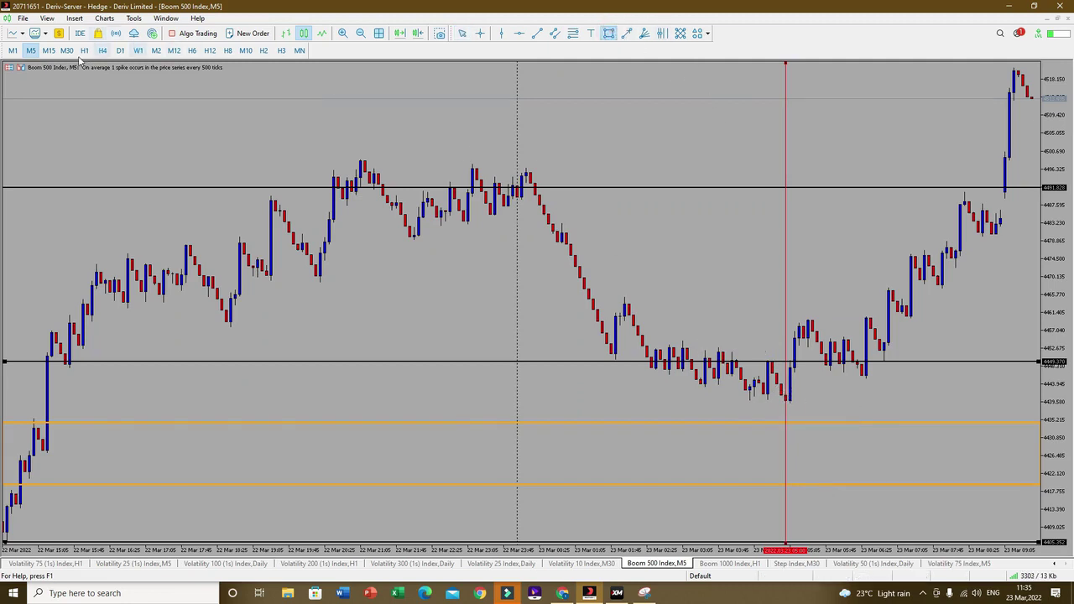
left_click(49, 51)
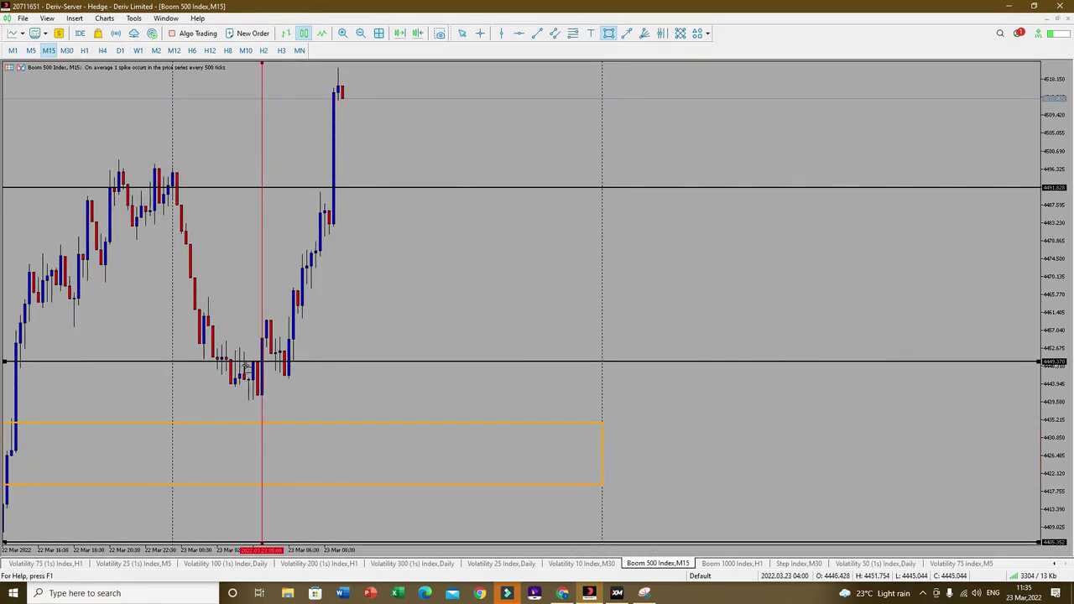
mouse_move(253, 360)
left_mouse_down()
mouse_move(270, 378)
mouse_move(343, 377)
mouse_move(370, 400)
mouse_move(402, 331)
left_mouse_up()
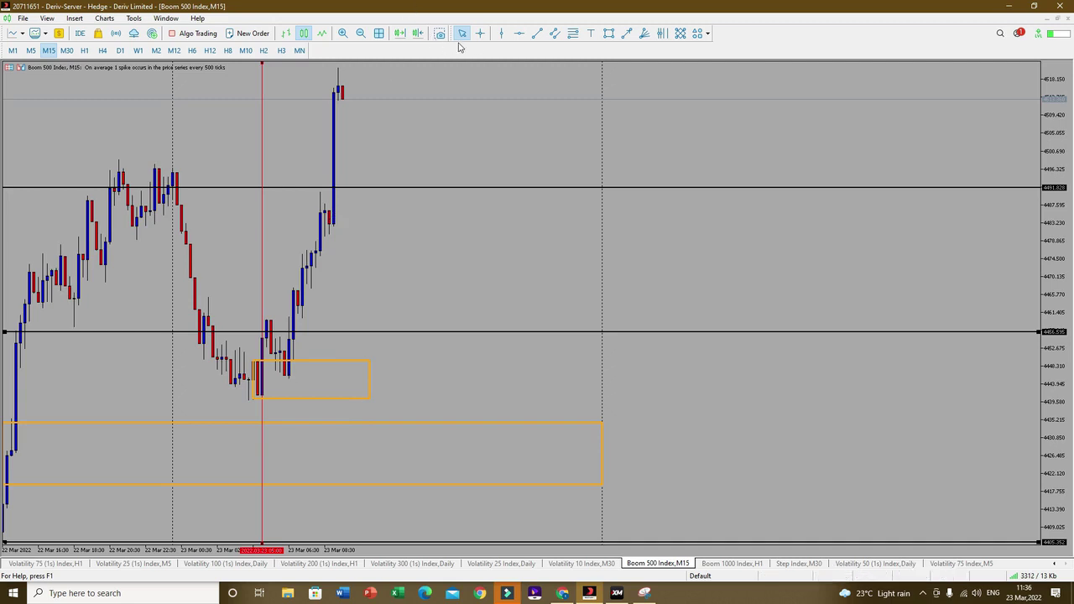
- Place a vertical line on the 23 March 06:30 candle and bring up the latest prices on the M1 timeframe
left_click(501, 34)
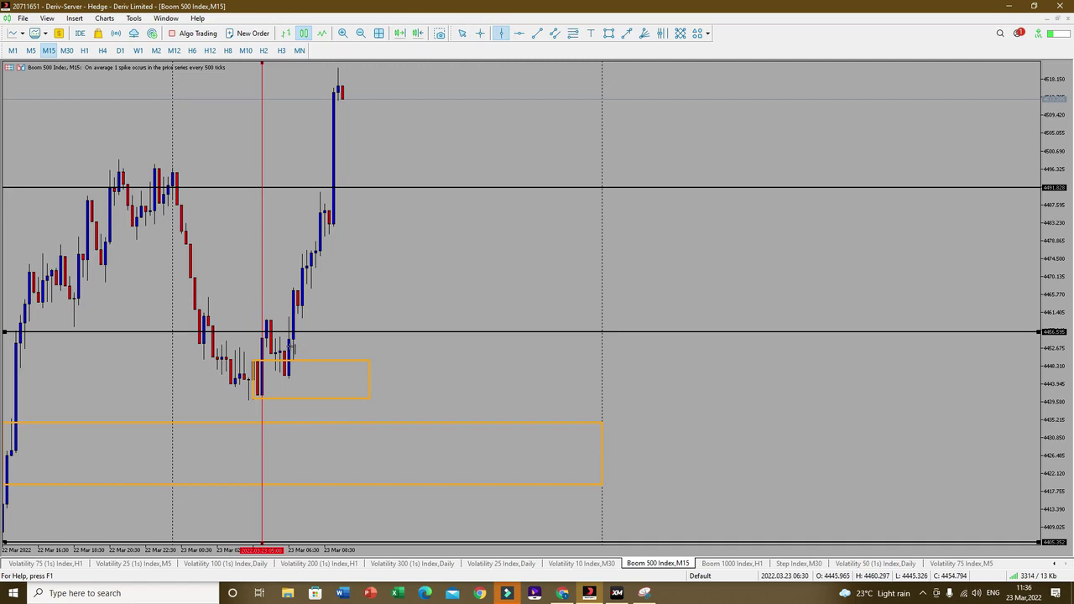
left_click(289, 346)
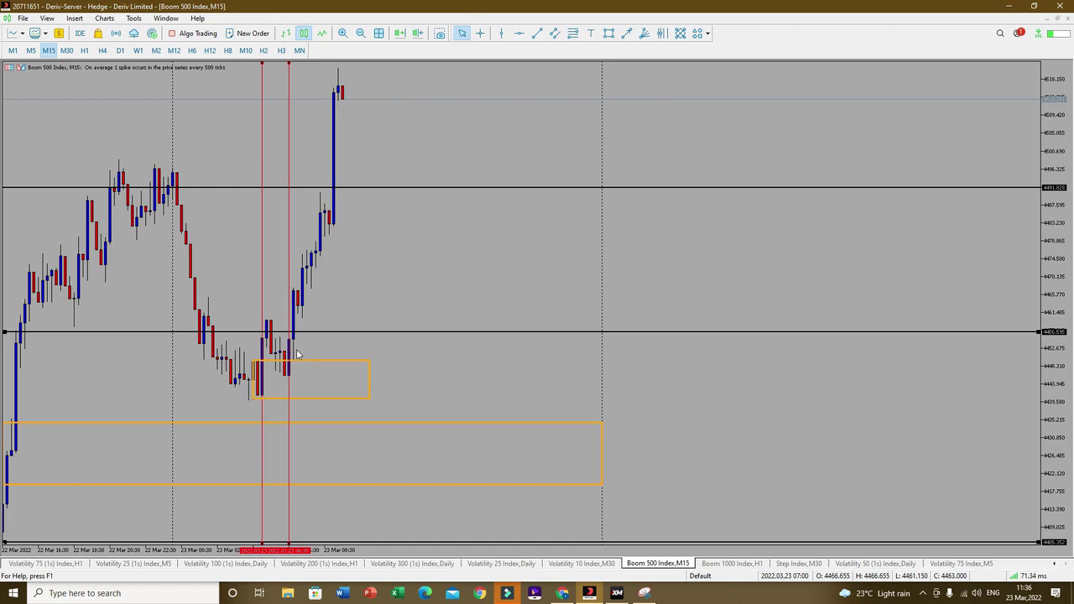
left_click(13, 50)
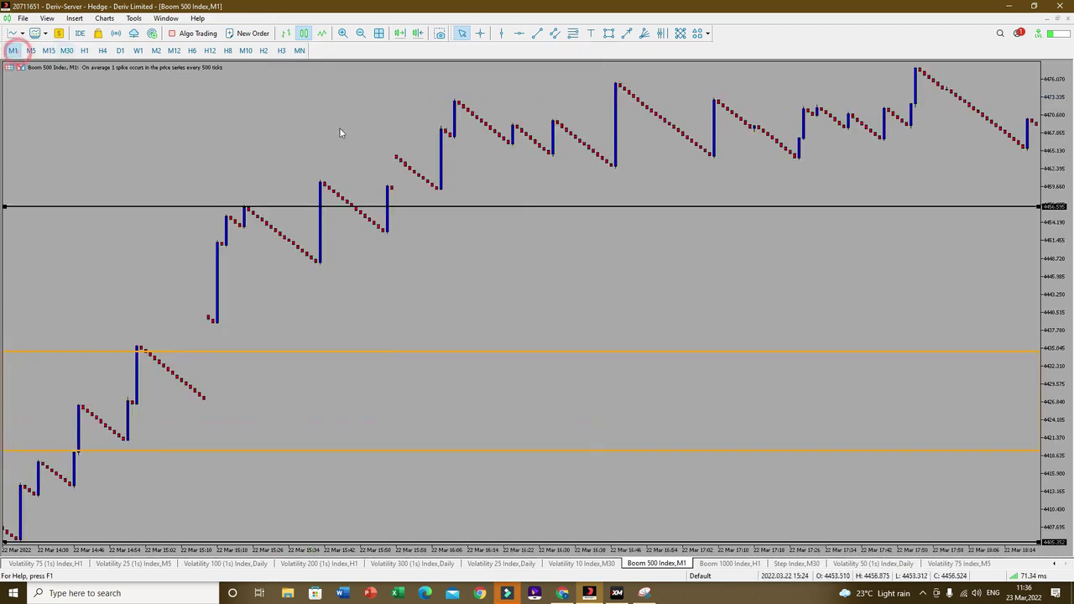
left_click(360, 32)
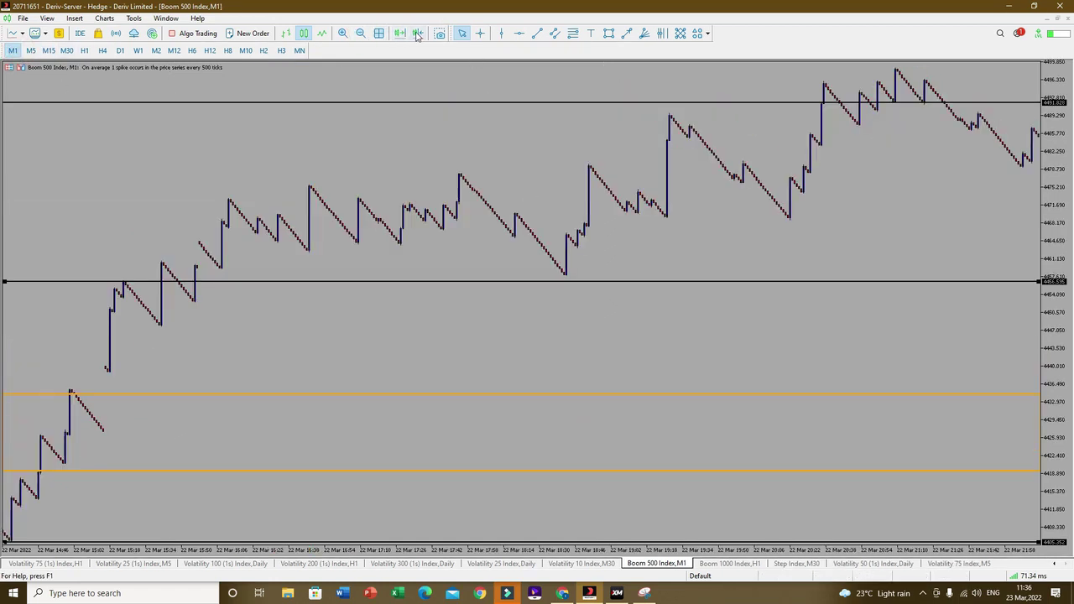
left_click(417, 34)
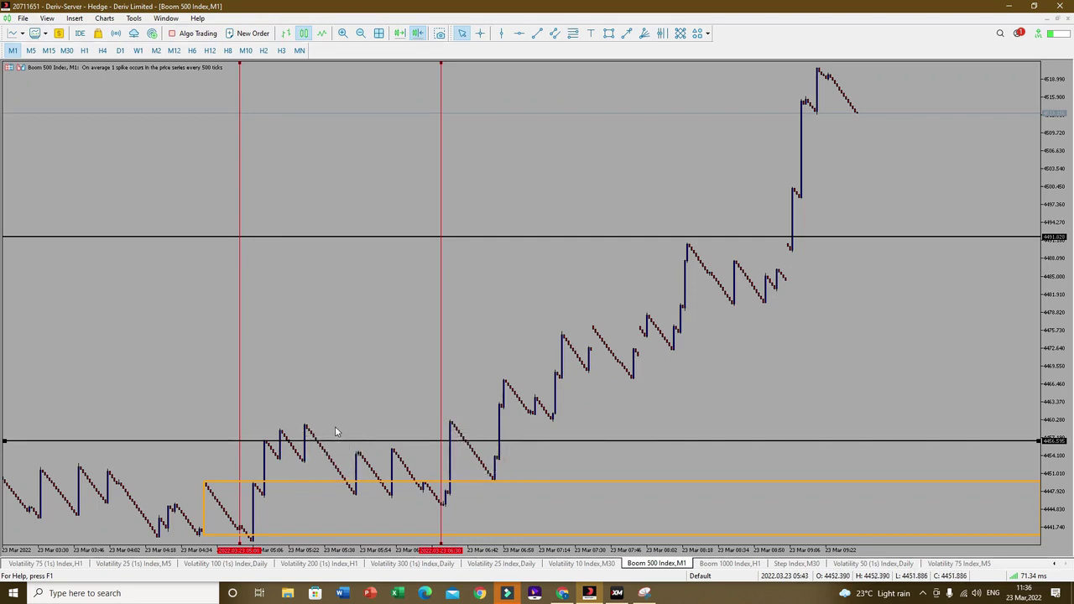
- Draw a small rectangle around the base at the 23 March 06:30 vertical line, from about 4447 to 4449.5
left_click(613, 36)
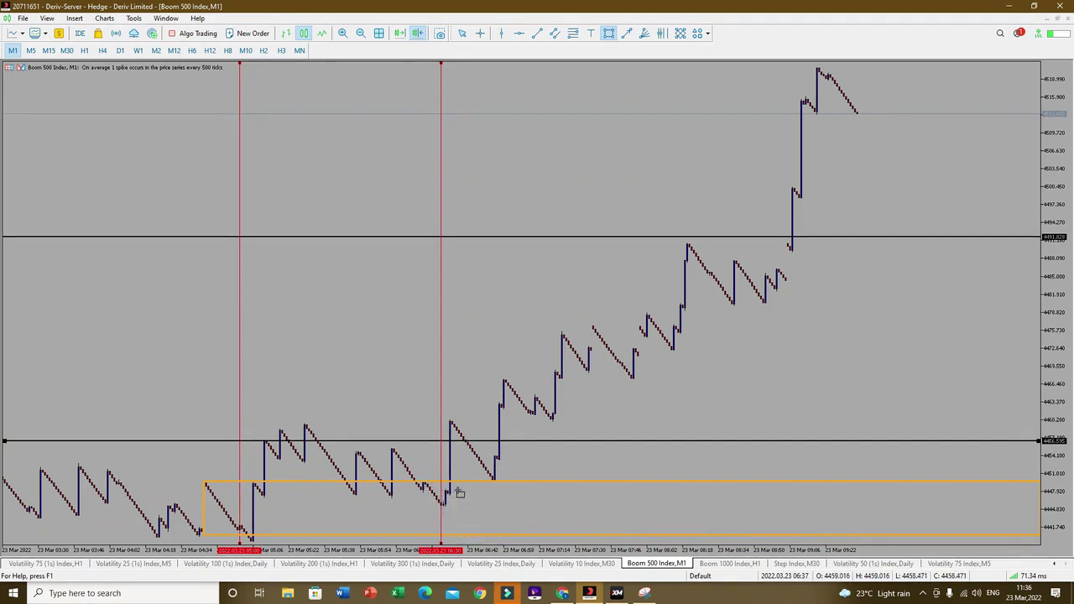
left_click_drag(419, 481, 527, 493)
left_click(527, 495)
left_click(591, 458)
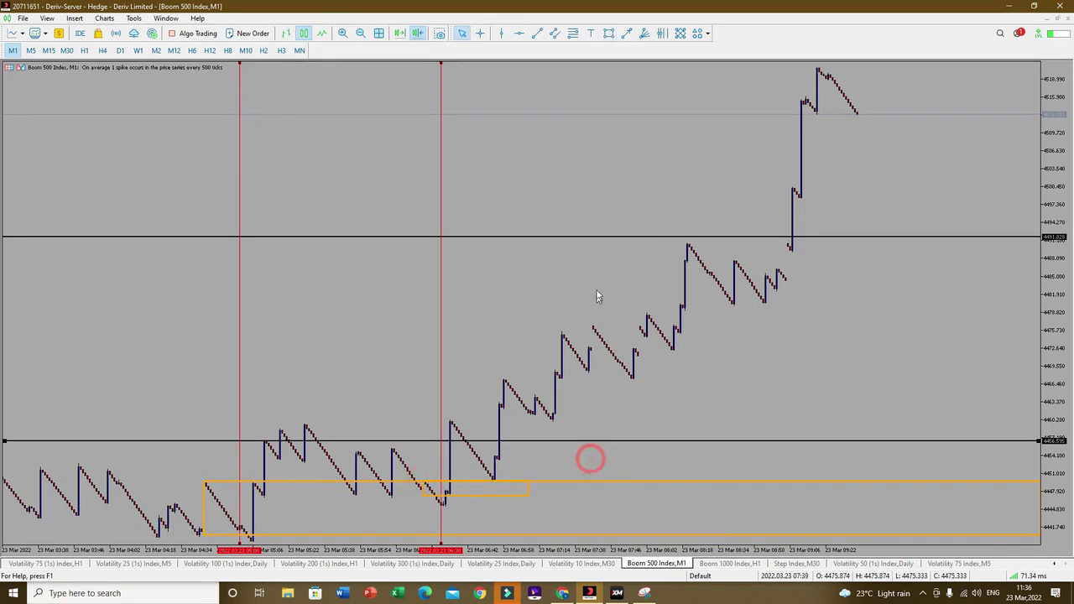
- Draw an arrow from the small base rectangle at about 4449 up to about 4519, along the rally
left_click(627, 33)
left_click_drag(500, 485, 801, 79)
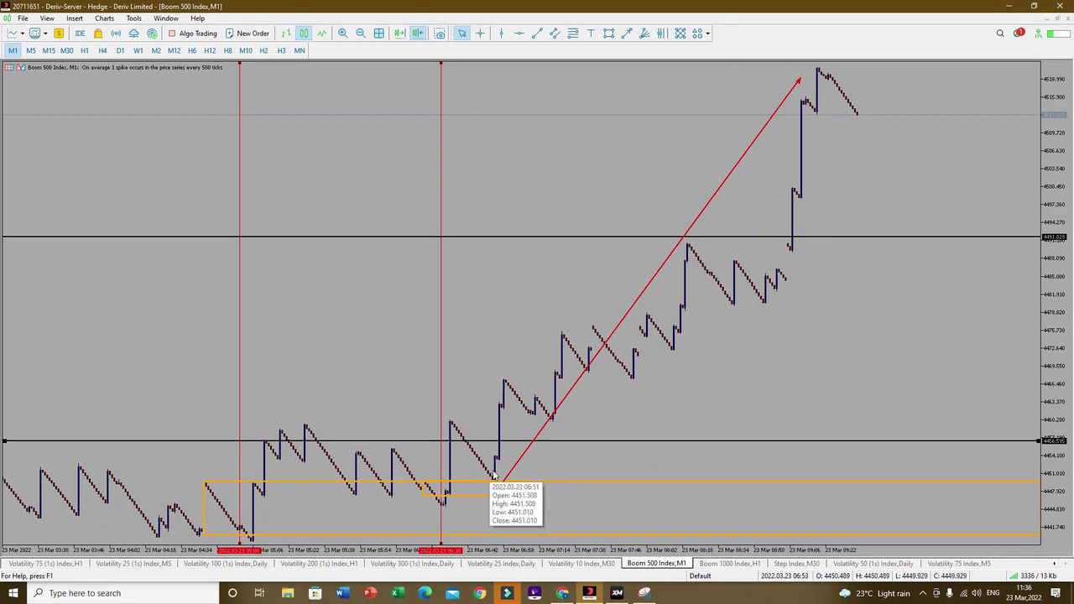
mouse_move(496, 460)
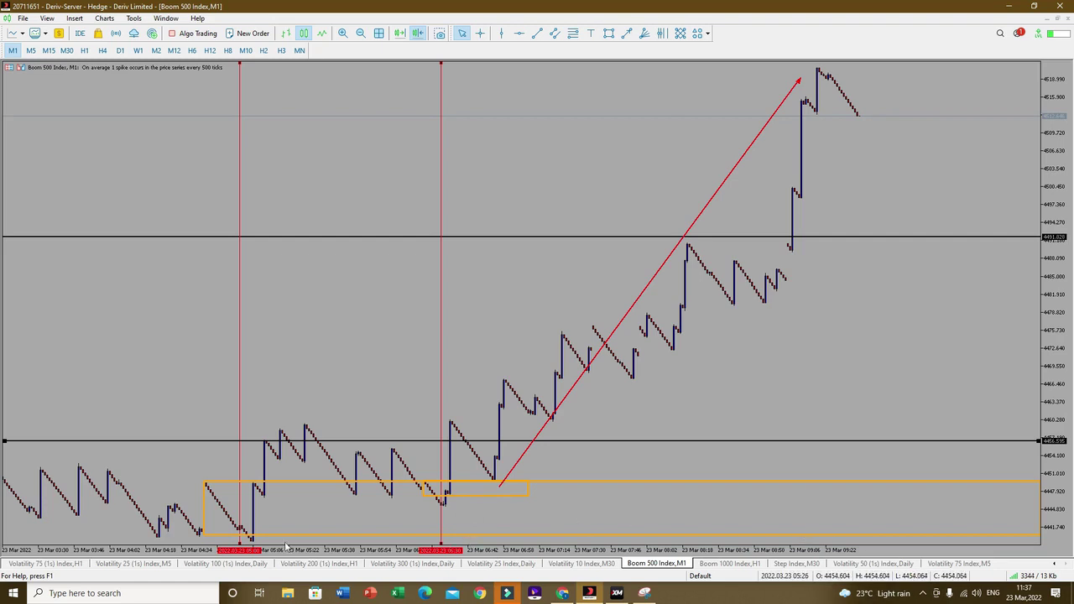
- On the Volatility 75 (1s) Index daily chart, draw a rectangle across the large bearish candle after 9 March, about 10950 to 11480
left_click(63, 564)
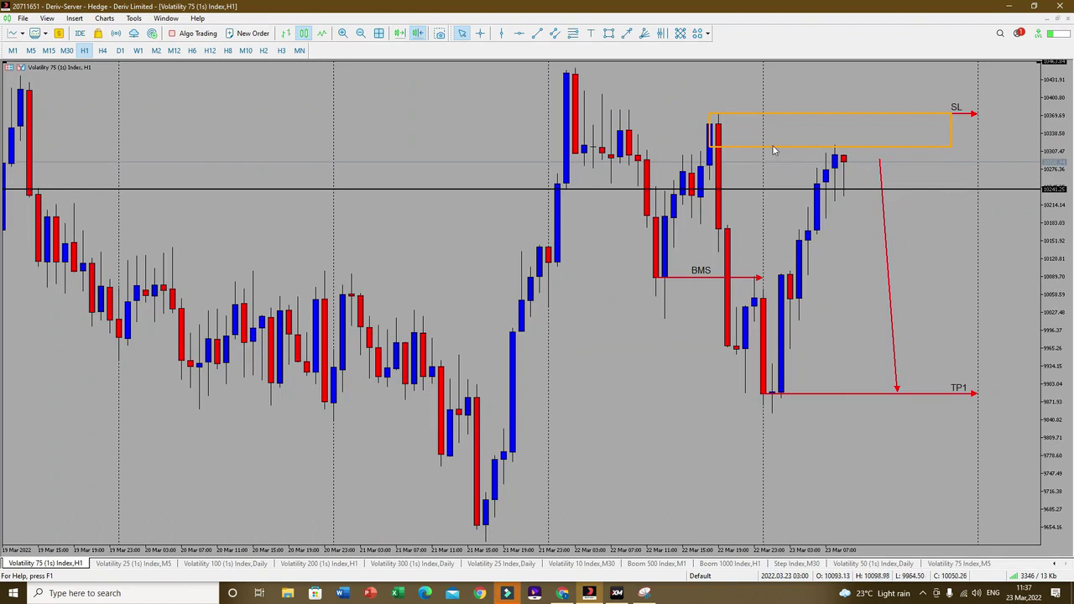
left_click(120, 50)
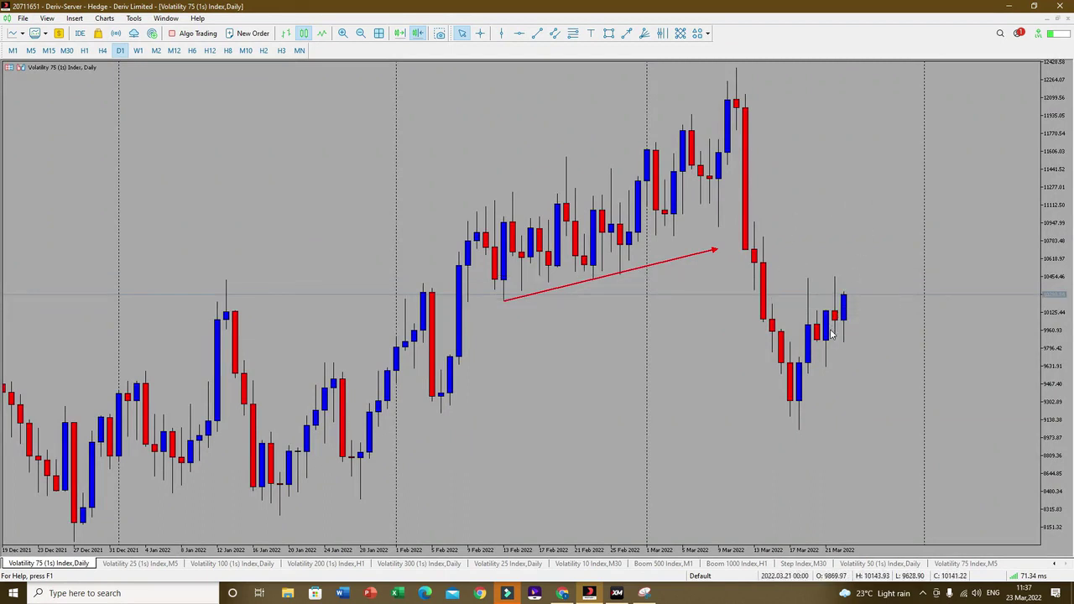
mouse_move(835, 311)
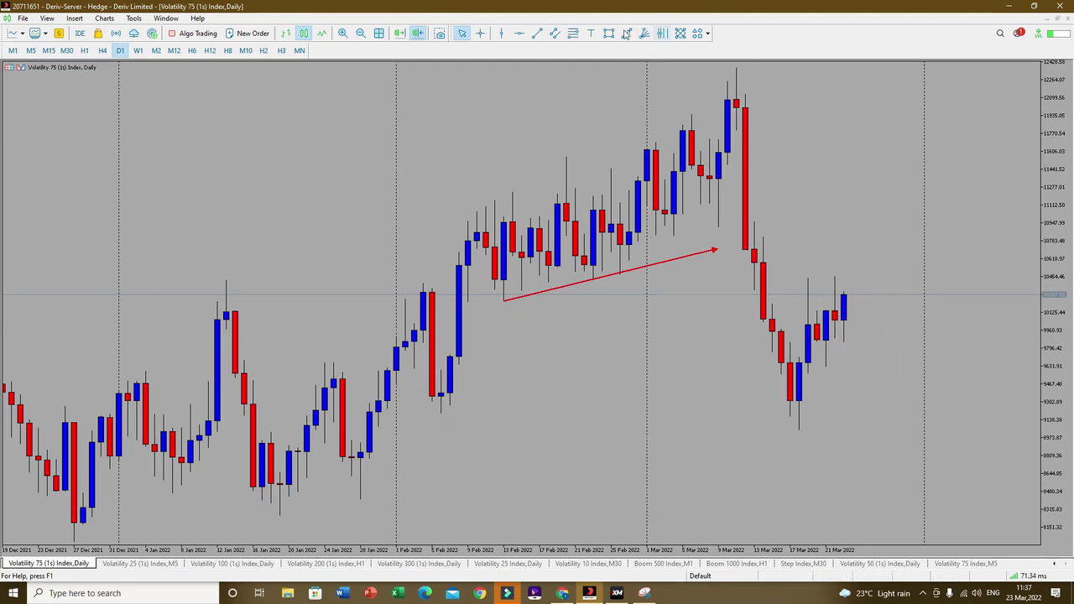
left_click(609, 33)
left_click_drag(725, 161, 845, 221)
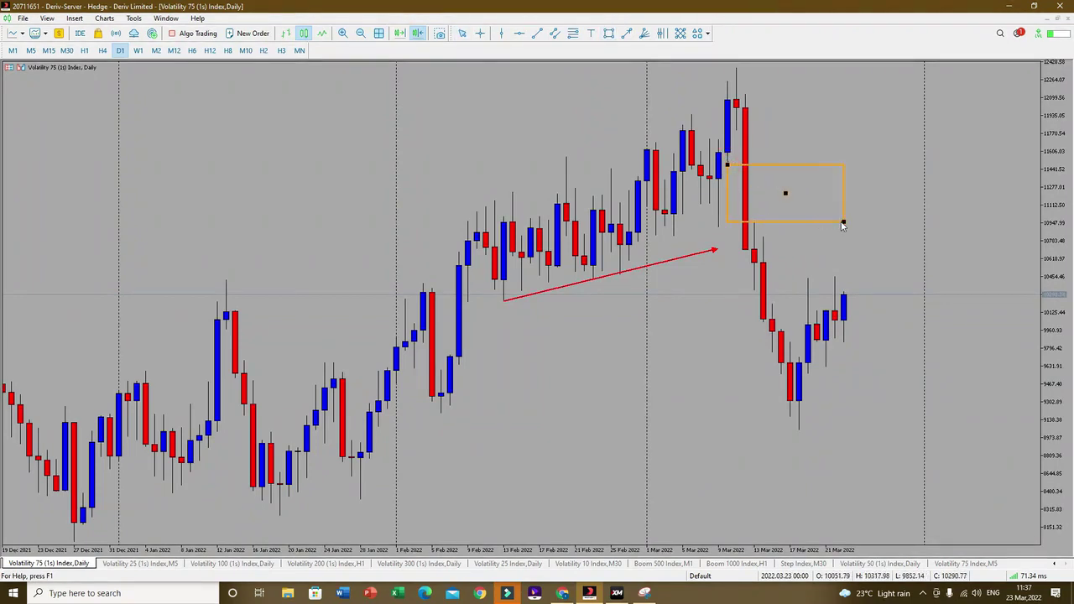
left_click(812, 115)
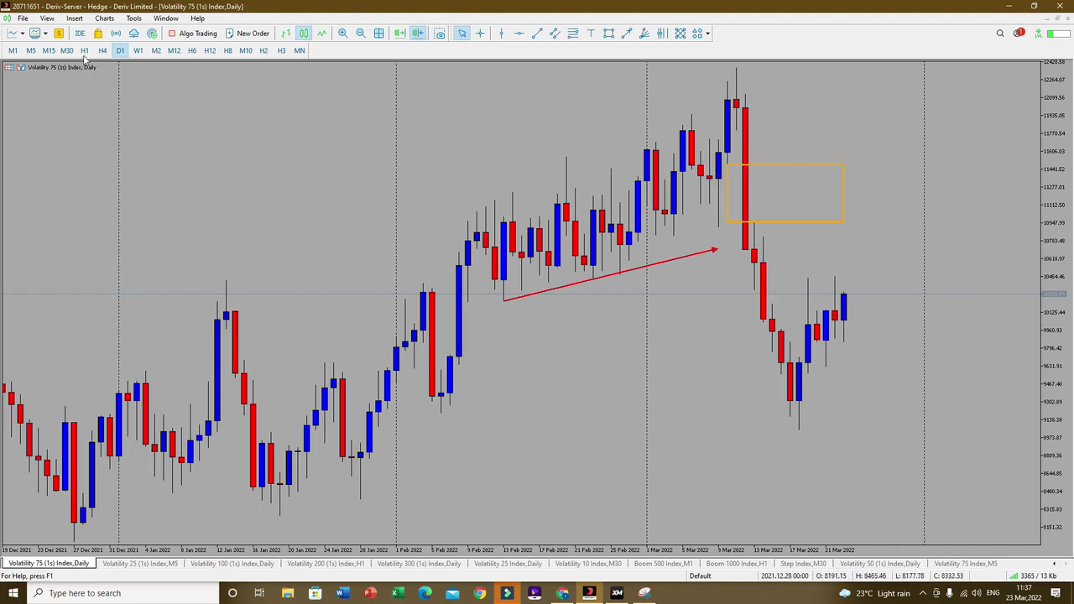
- On the H1 timeframe, draw a thin rectangle from the 22 March swing low to the candle that breaks it, about 10077 to 10091
left_click(84, 51)
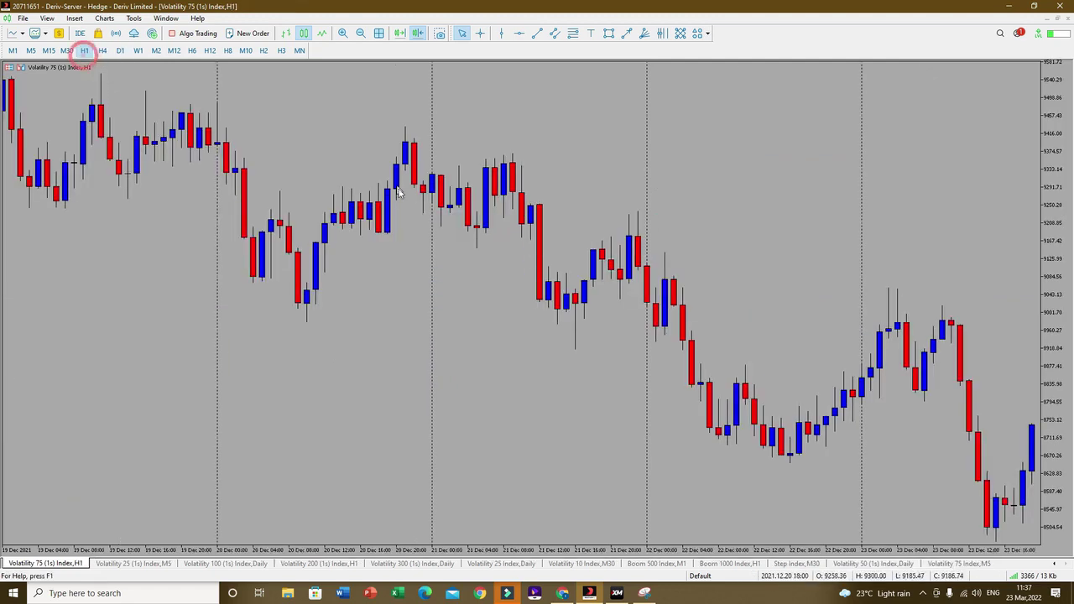
left_click(417, 34)
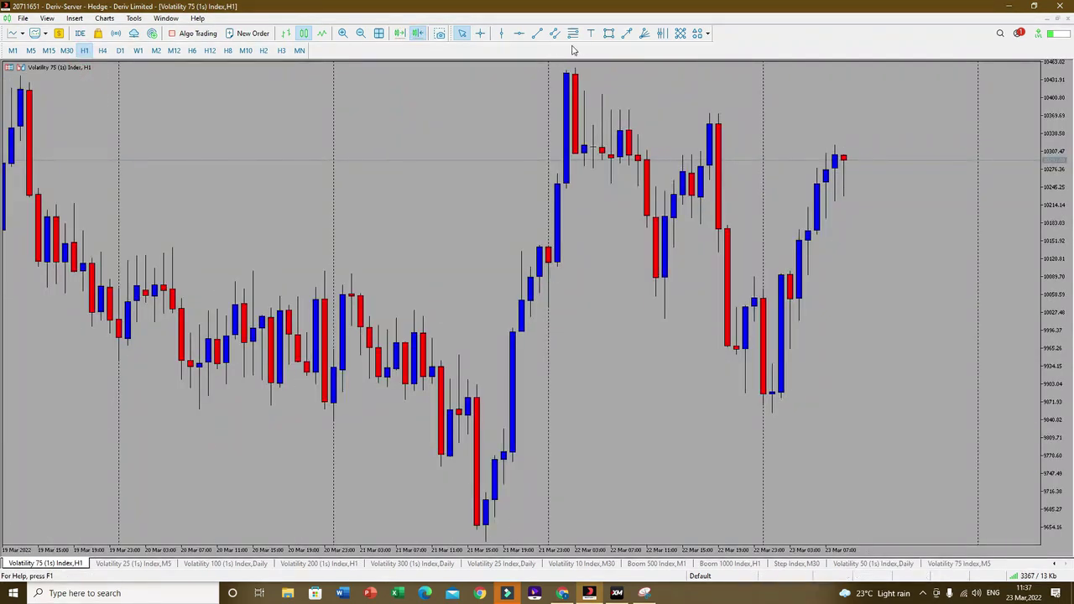
left_click(609, 34)
left_click_drag(647, 277, 737, 285)
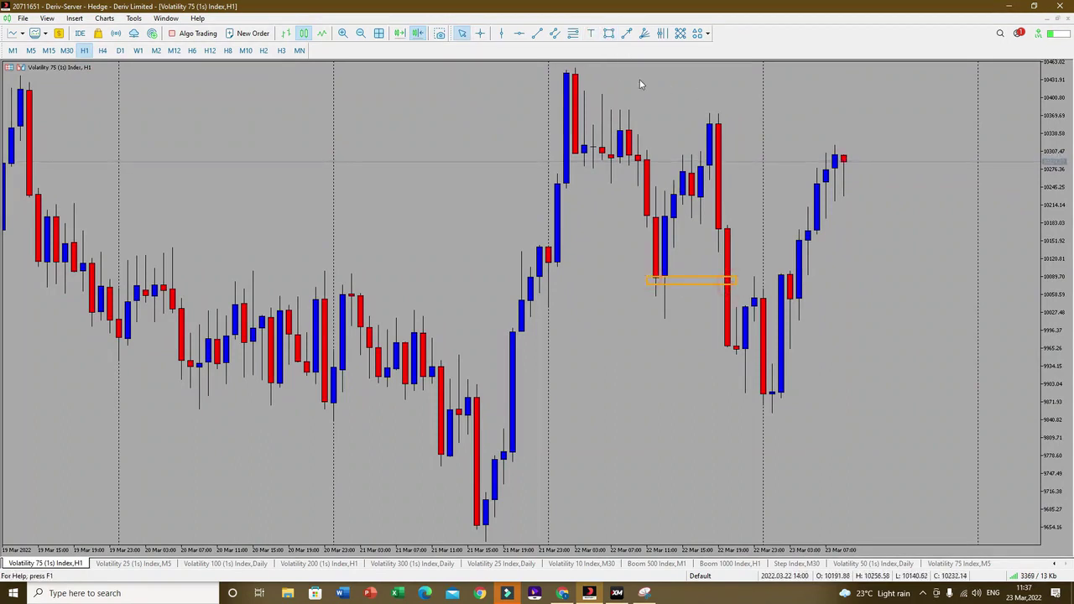
- Draw a supply rectangle from the last 22 March swing high, about 10273 to 10373, and extend it past the latest candle
left_click(609, 33)
left_click_drag(708, 110, 759, 154)
left_click_drag(855, 171, 904, 171)
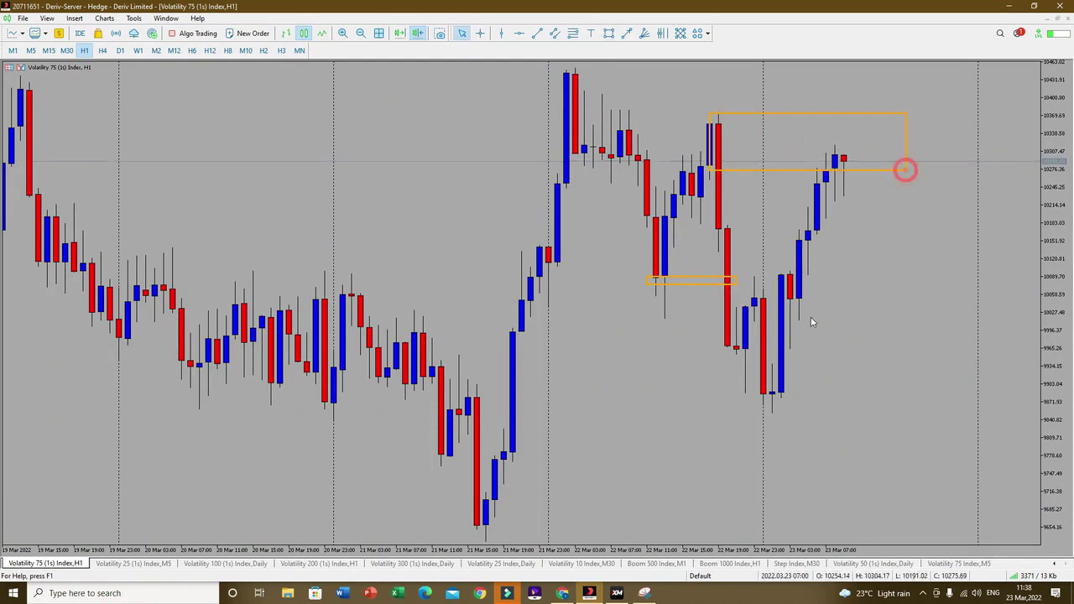
- Draw a downward arrow from inside the supply rectangle at about 10323 to about 9636
left_click(627, 33)
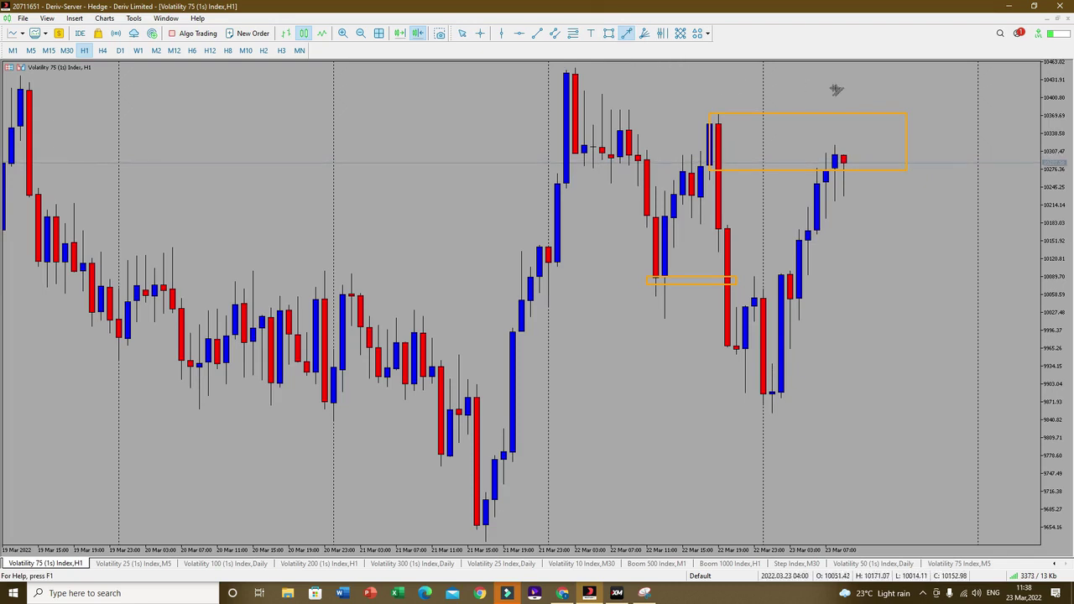
left_click_drag(875, 143, 890, 518)
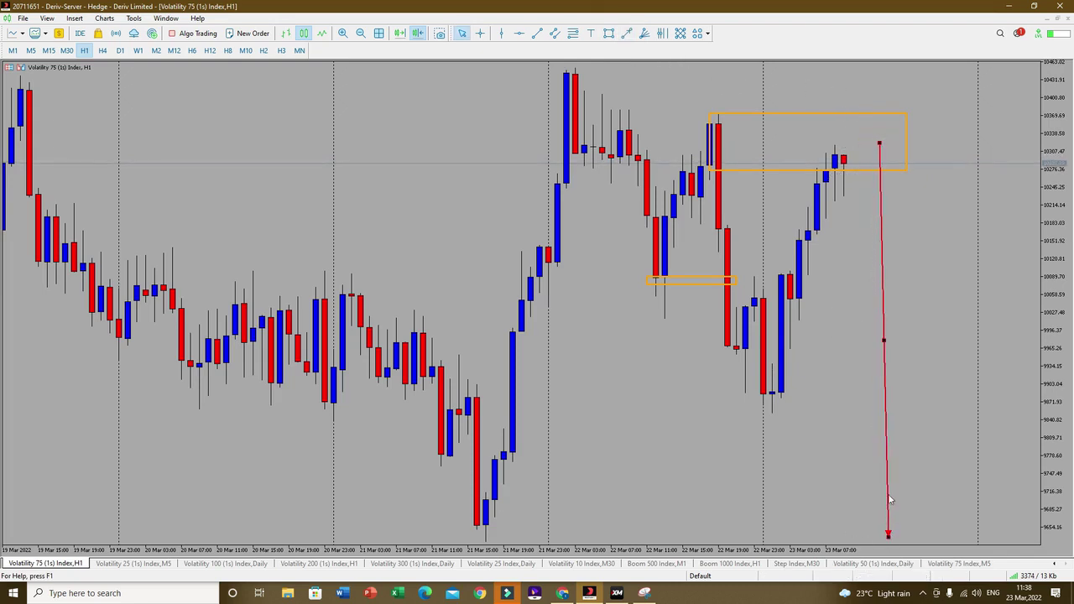
scroll(901, 339, "up", 2)
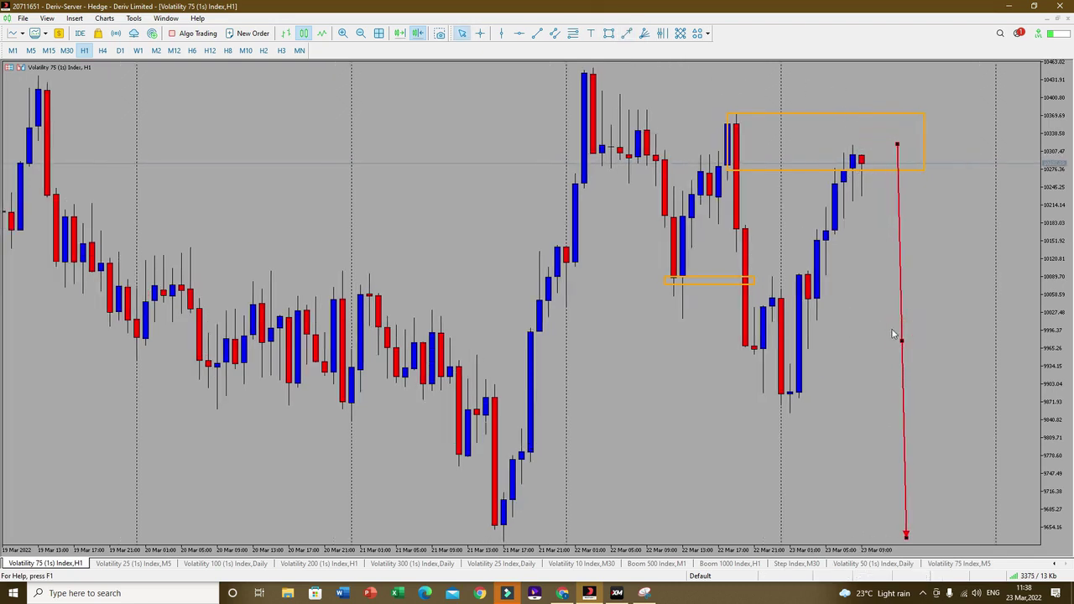
left_click(919, 325)
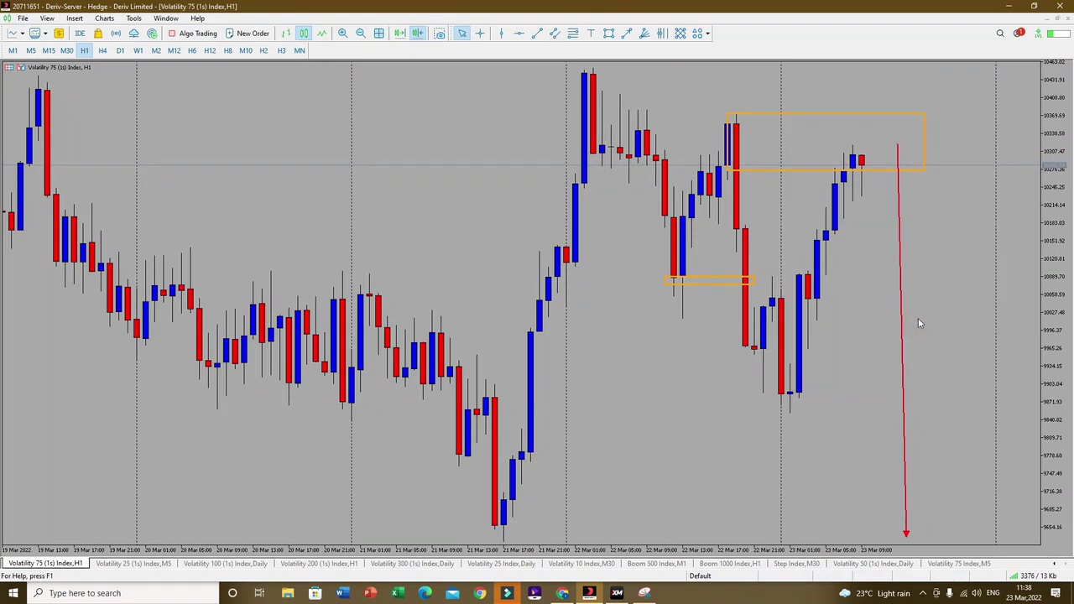
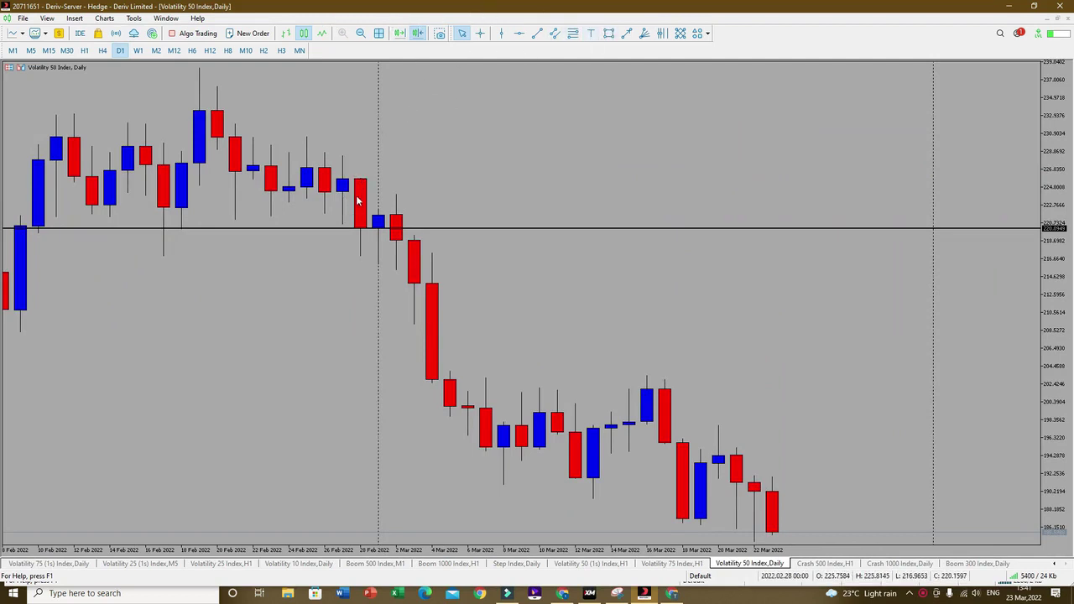
- On the Volatility 50 Index daily chart, draw a rectangle around the late February to early March candles on the horizontal line, about 219 to 225
left_click(608, 33)
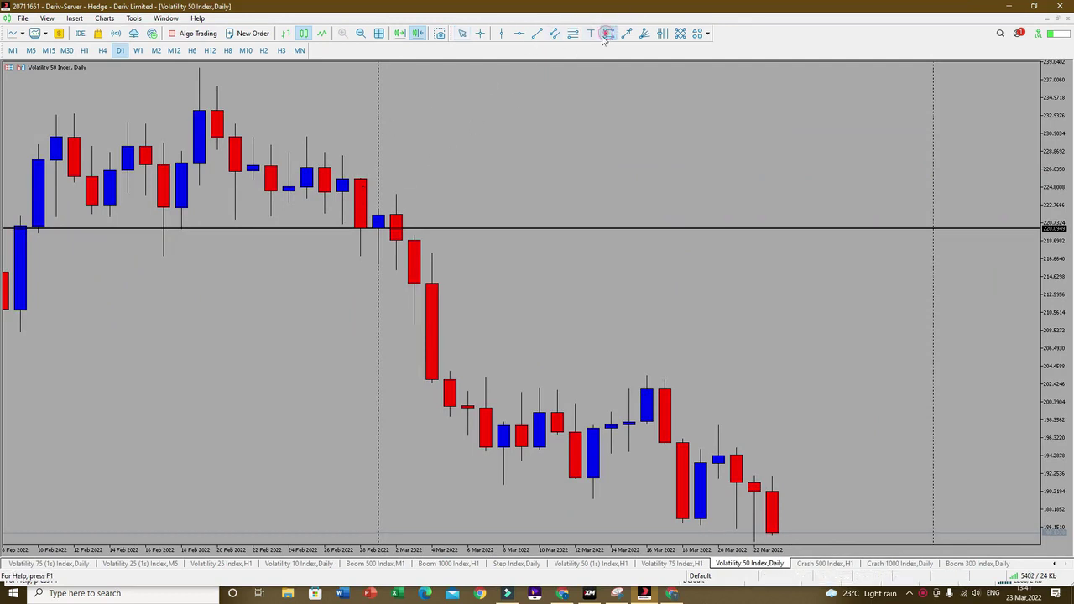
mouse_move(353, 178)
left_mouse_down()
mouse_move(407, 242)
mouse_move(432, 241)
mouse_move(384, 213)
left_mouse_up()
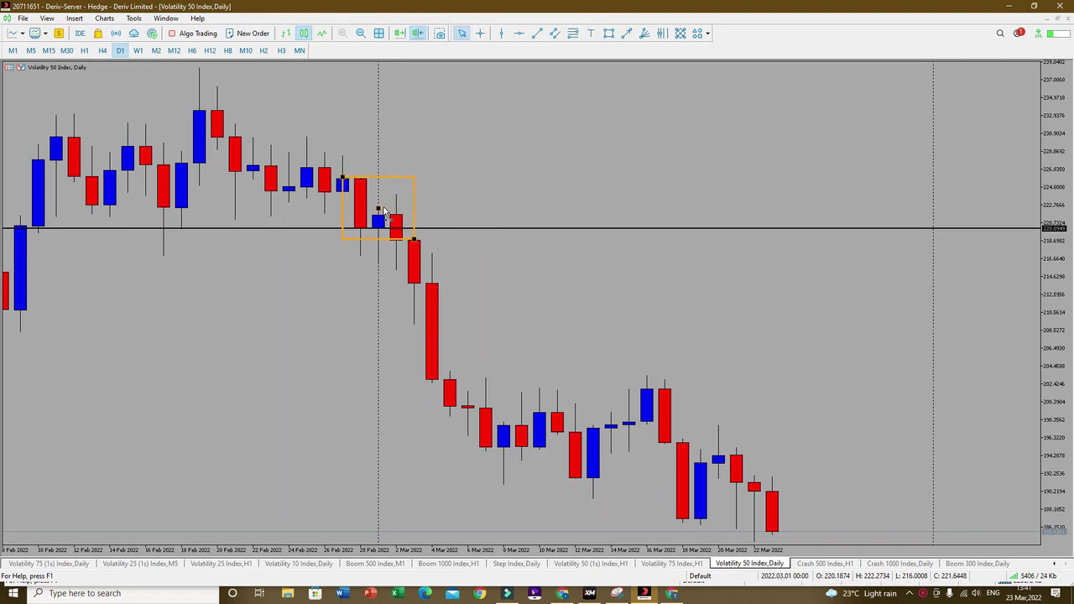
left_click(379, 211)
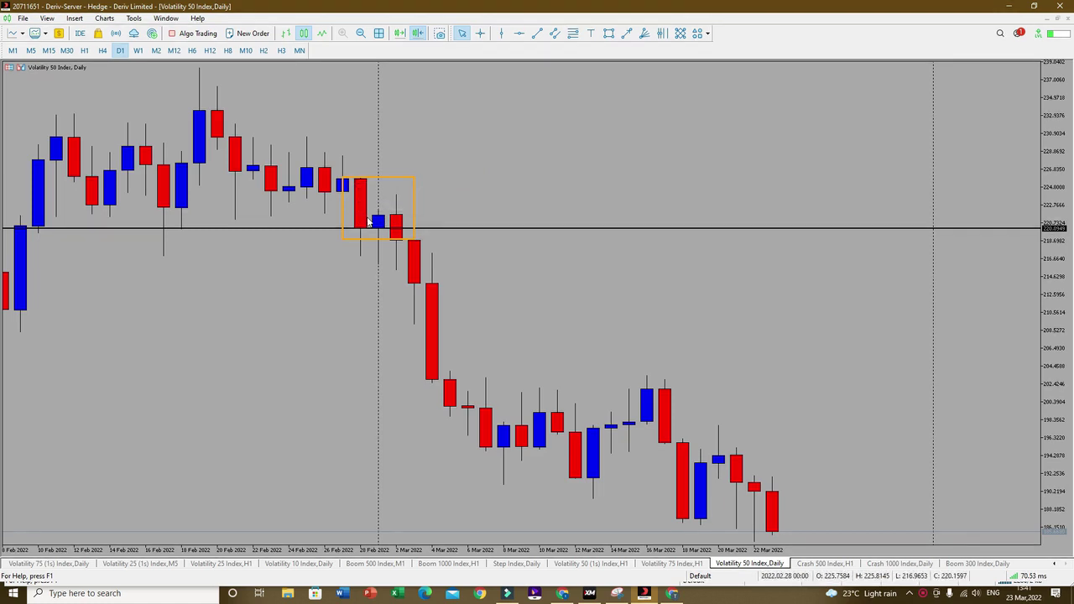
mouse_move(378, 220)
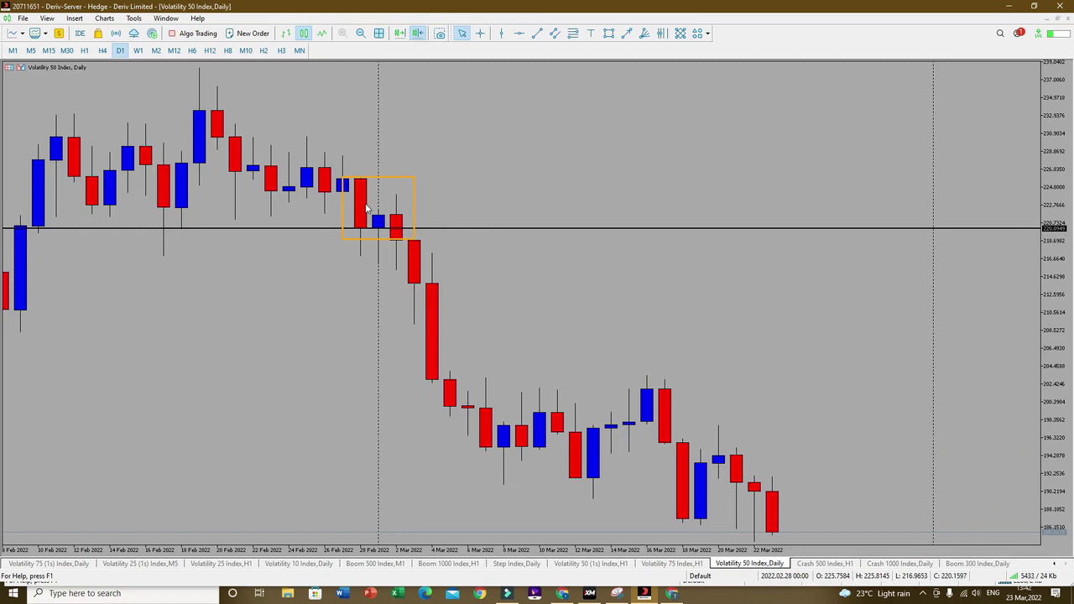
- Draw a rectangle around the 18 to 22 February swing high, about 224 to 238.7, and compare it with the first rectangle
left_click(609, 33)
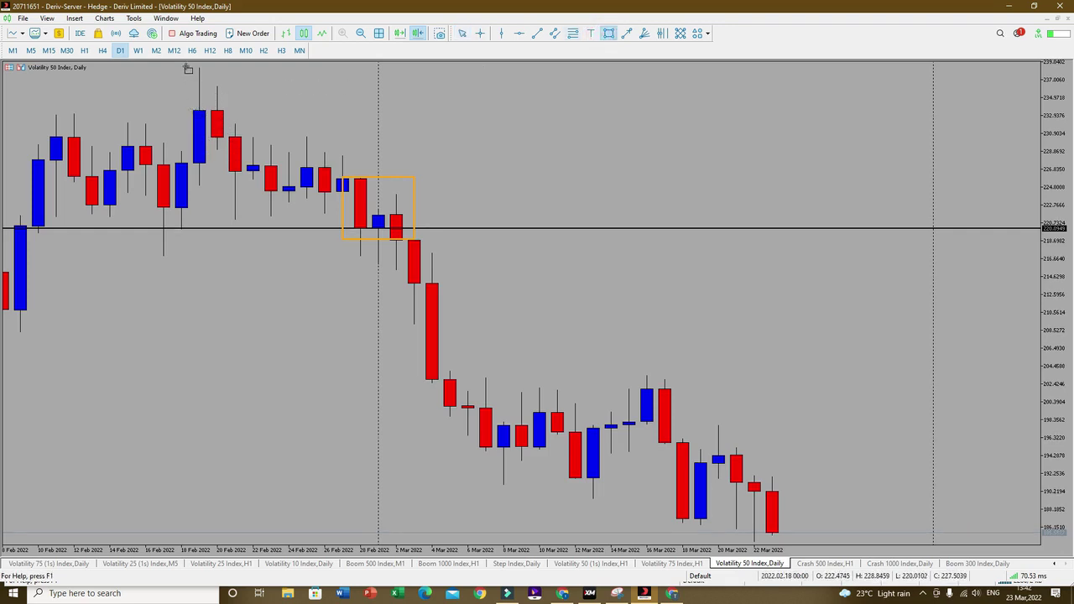
left_click_drag(186, 65, 245, 186)
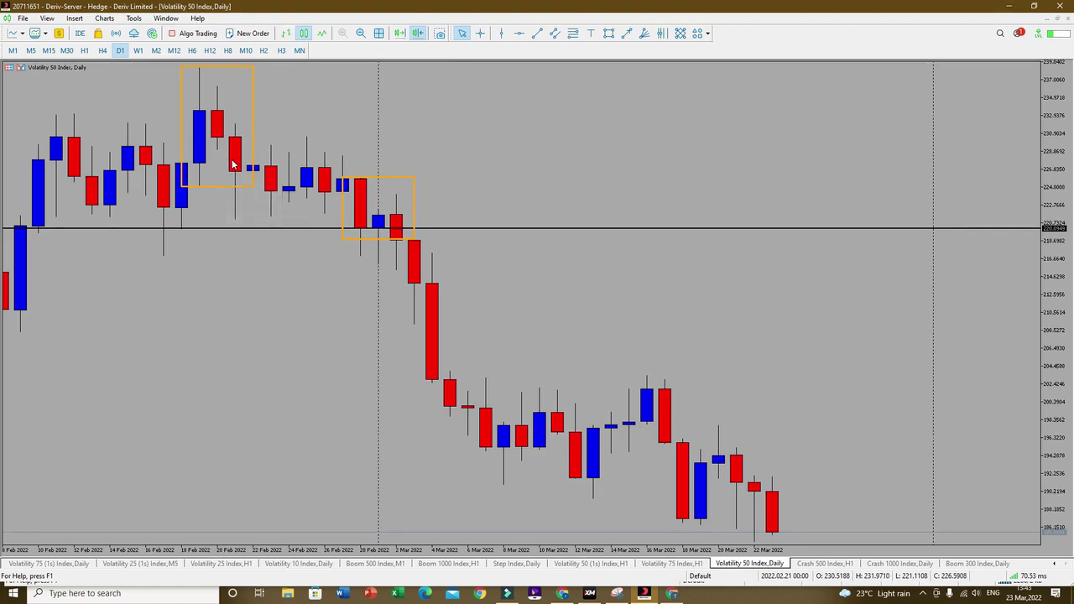
mouse_move(235, 174)
mouse_move(380, 219)
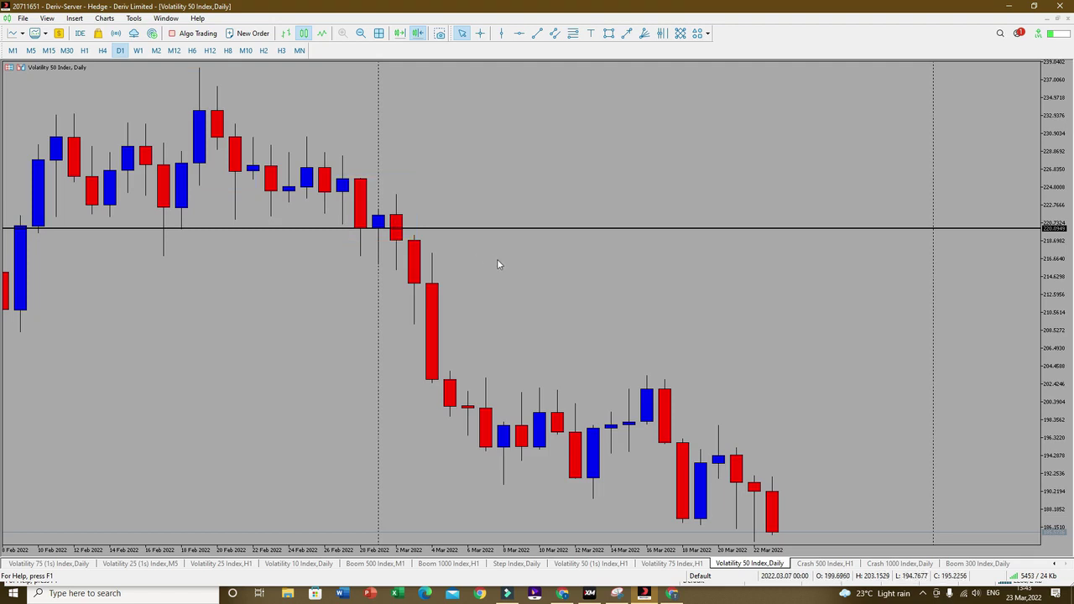
- Add a vertical line on the 3 March candle and move it to the 28 February candle
left_click(502, 33)
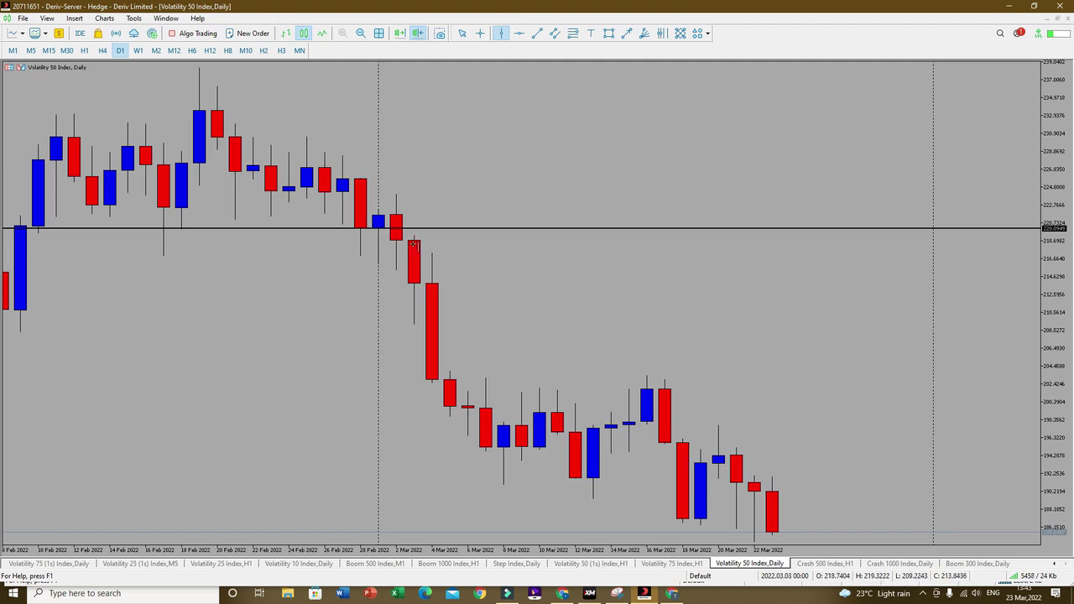
mouse_move(414, 281)
left_click(415, 280)
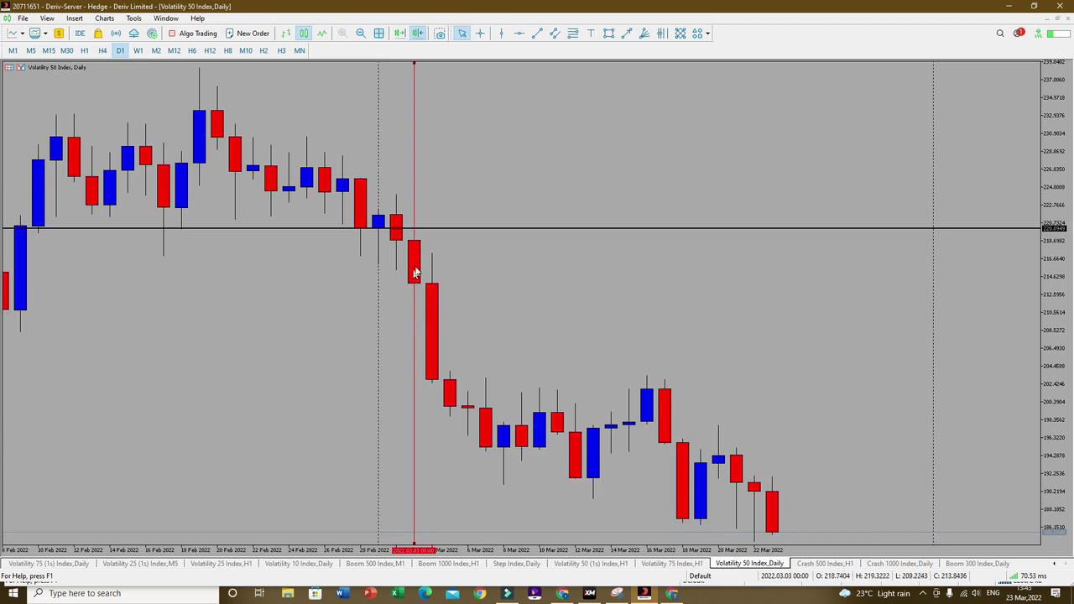
left_click_drag(414, 203, 361, 251)
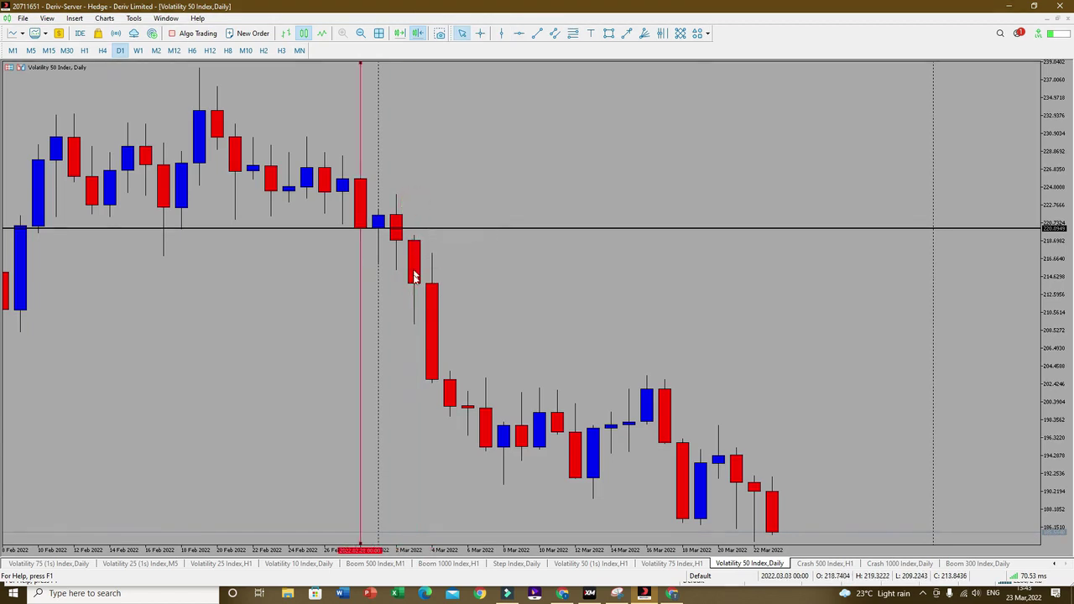
- Draw a rectangle around the lower wick of the 3 March candle, about 209.4 to 213.9
left_click(608, 33)
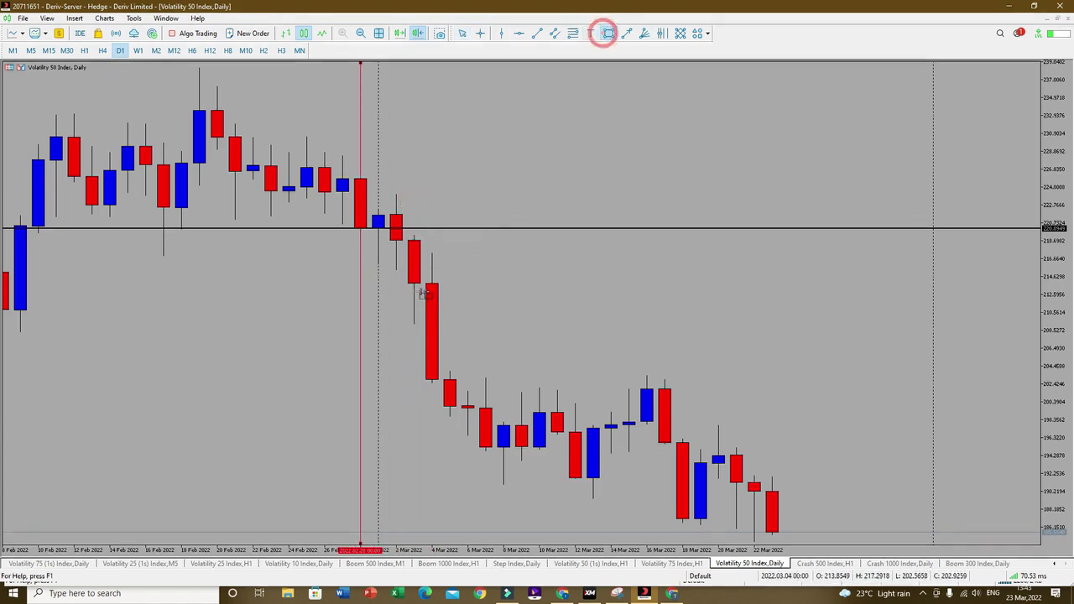
mouse_move(398, 283)
left_mouse_down()
mouse_move(427, 295)
mouse_move(432, 326)
left_mouse_up()
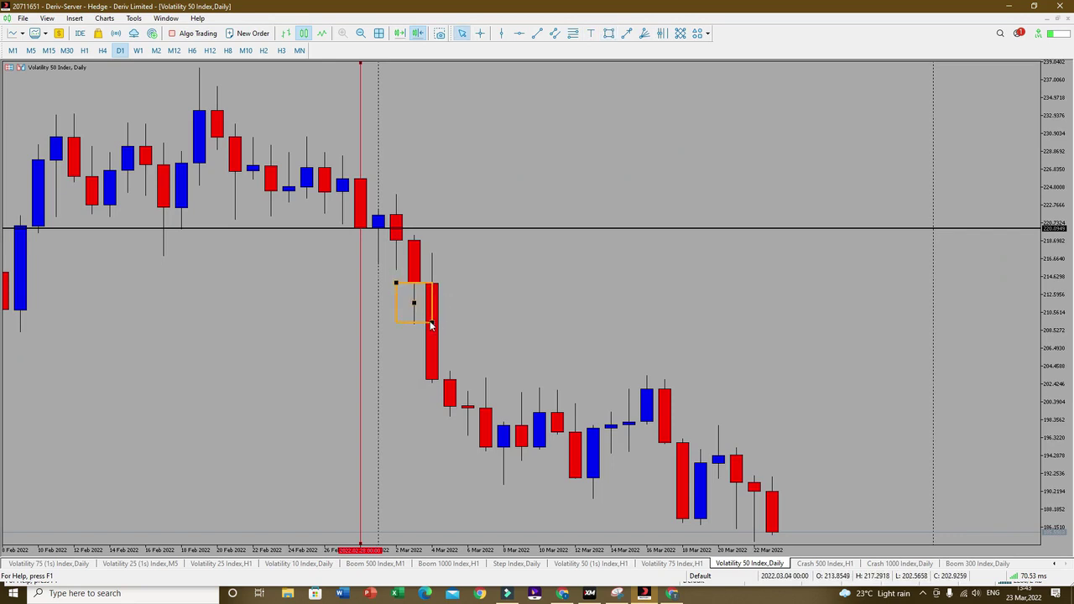
- Deselect the rectangle and move the vertical line from the 28 February candle to the 3 March candle
left_click(430, 323)
left_click_drag(362, 157, 413, 171)
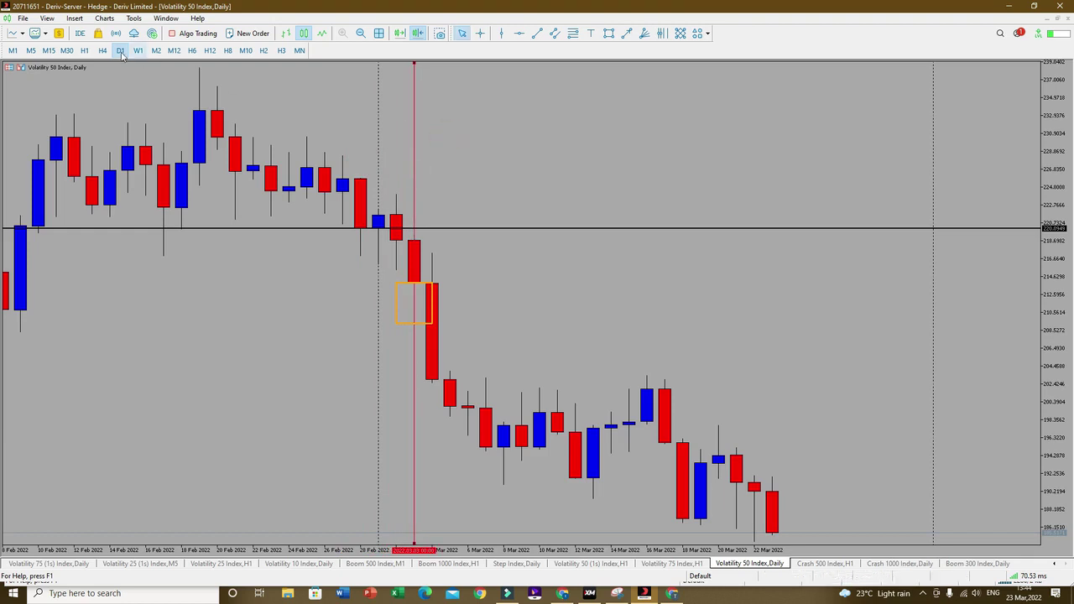
- On the H1 chart, draw a thin rectangle along the 2 March lows up to early 3 March, about 215.5 to 216.4
left_click(84, 51)
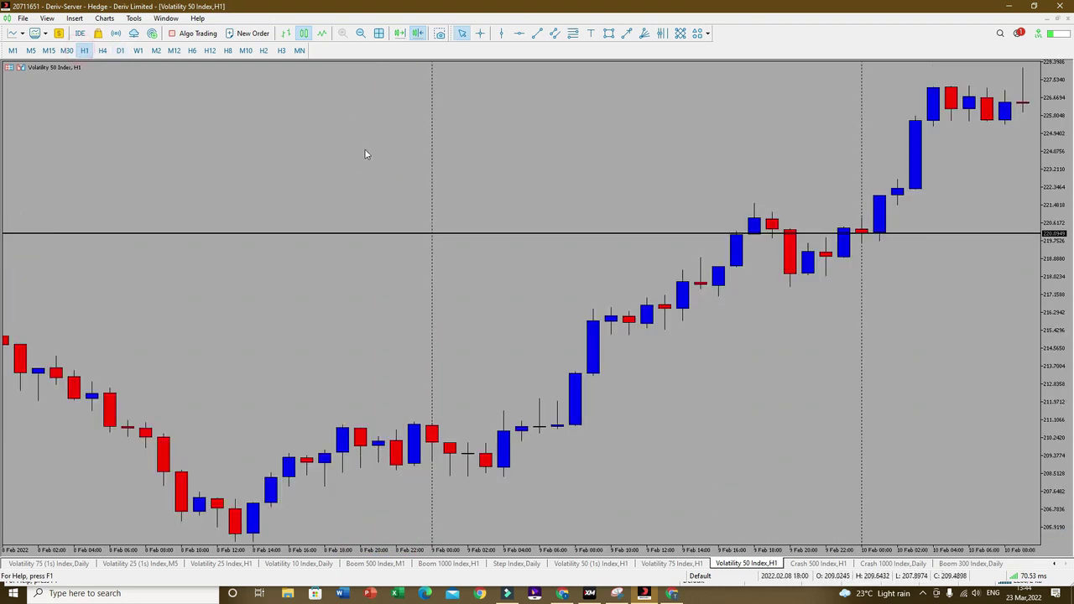
left_click(360, 33)
left_click(416, 34)
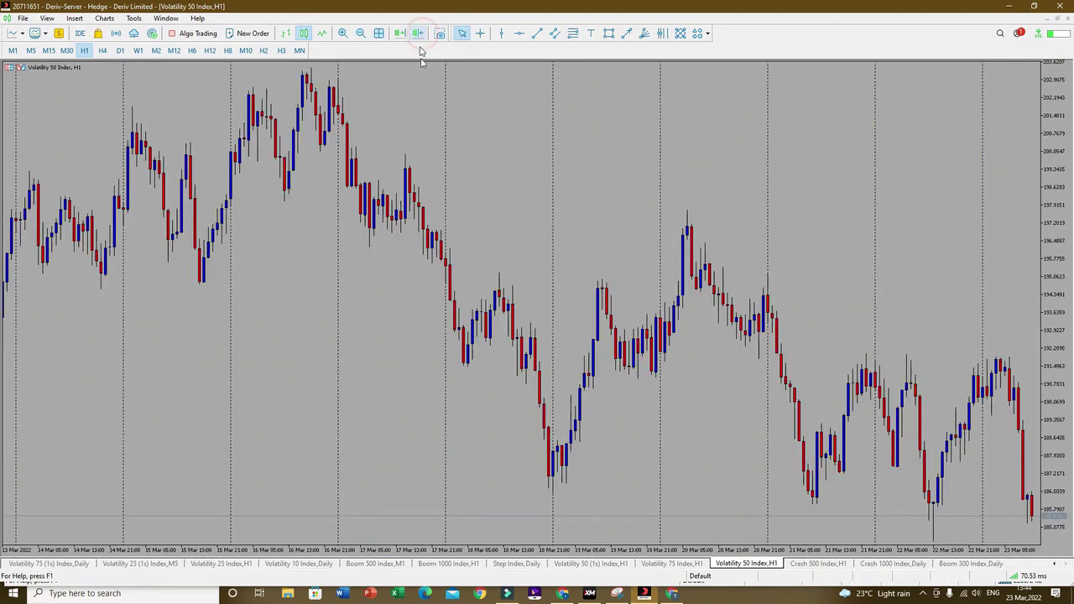
scroll(638, 288, "down", 10)
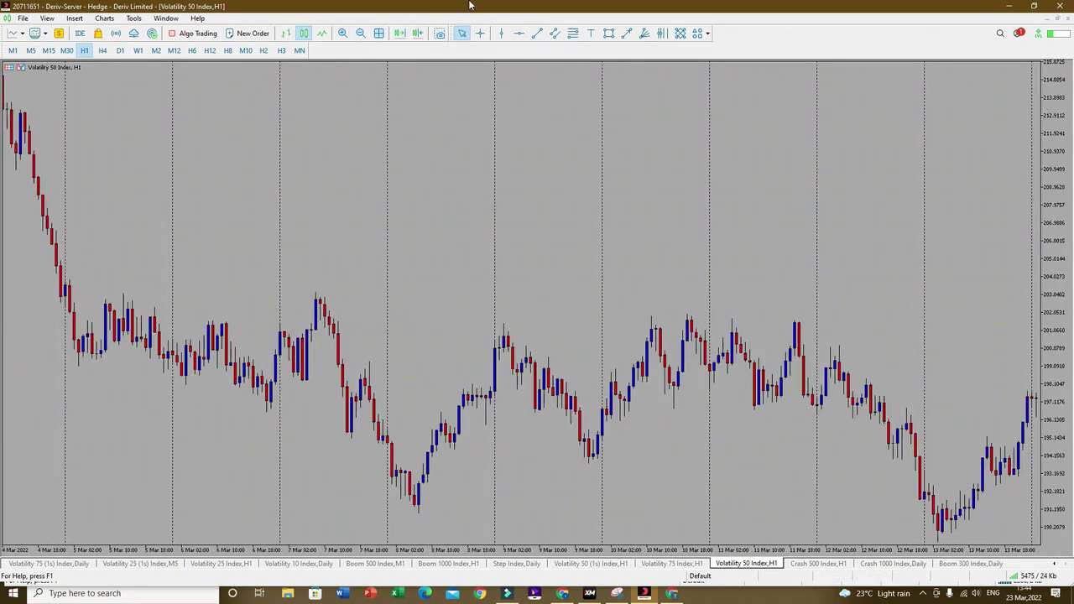
left_click(360, 32)
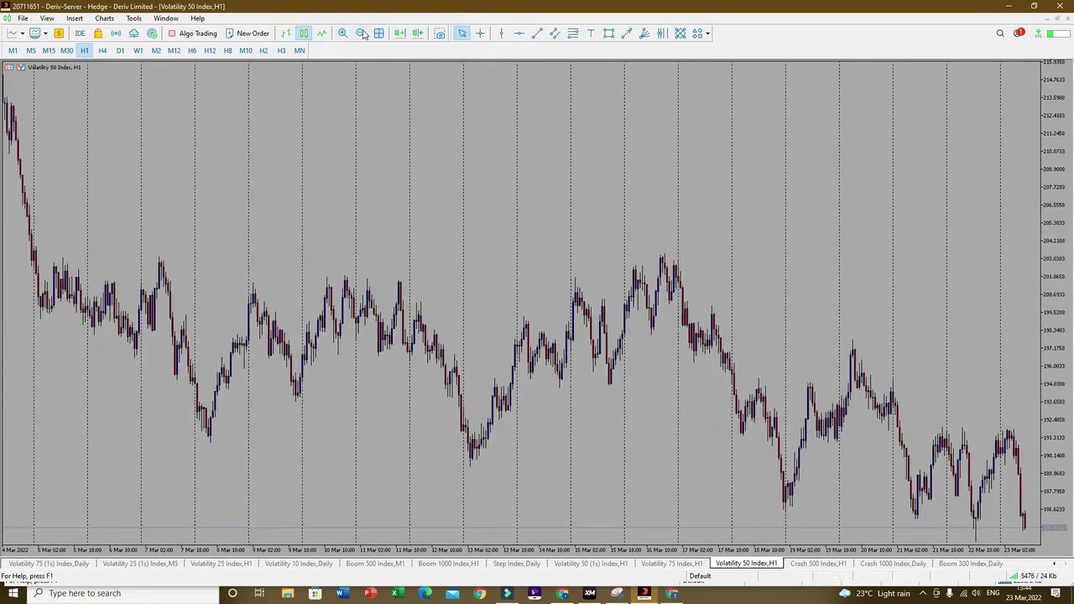
left_click(361, 33)
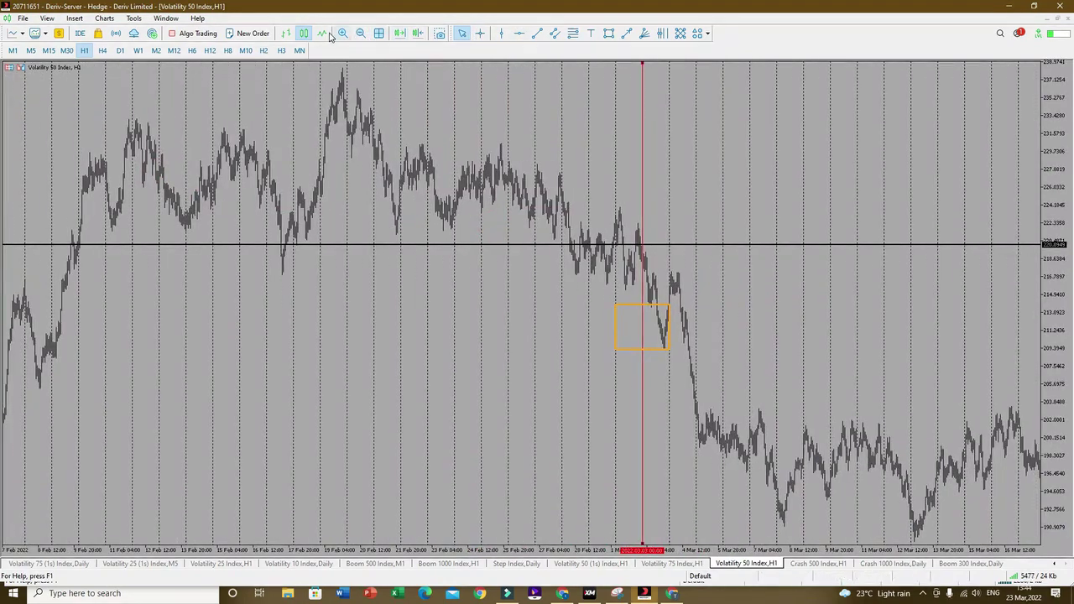
left_click(341, 33)
scroll(456, 232, "up", 10)
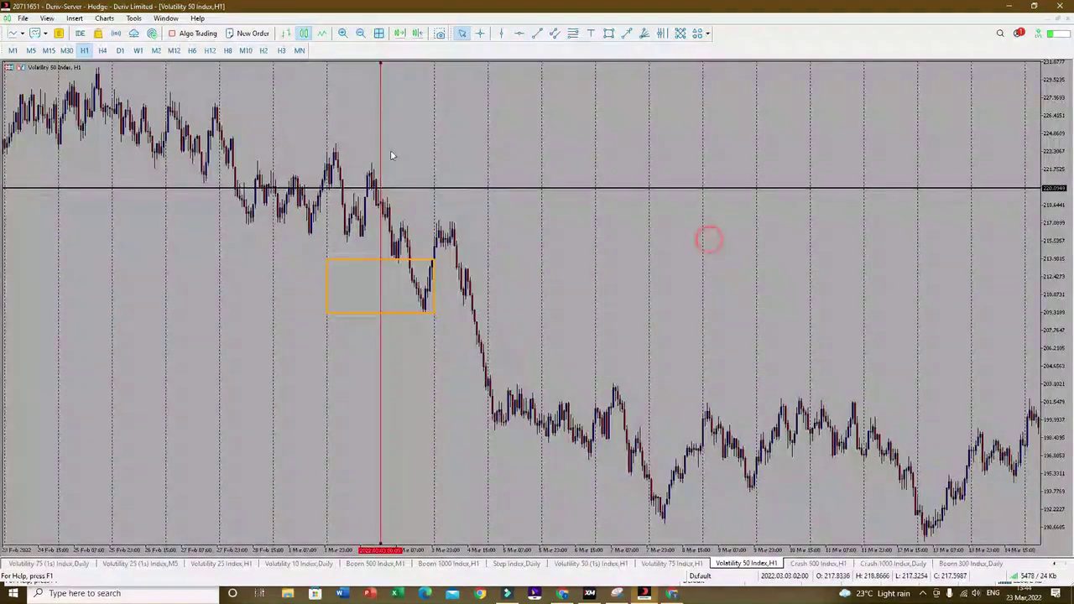
left_click(342, 33)
scroll(636, 214, "up", 5)
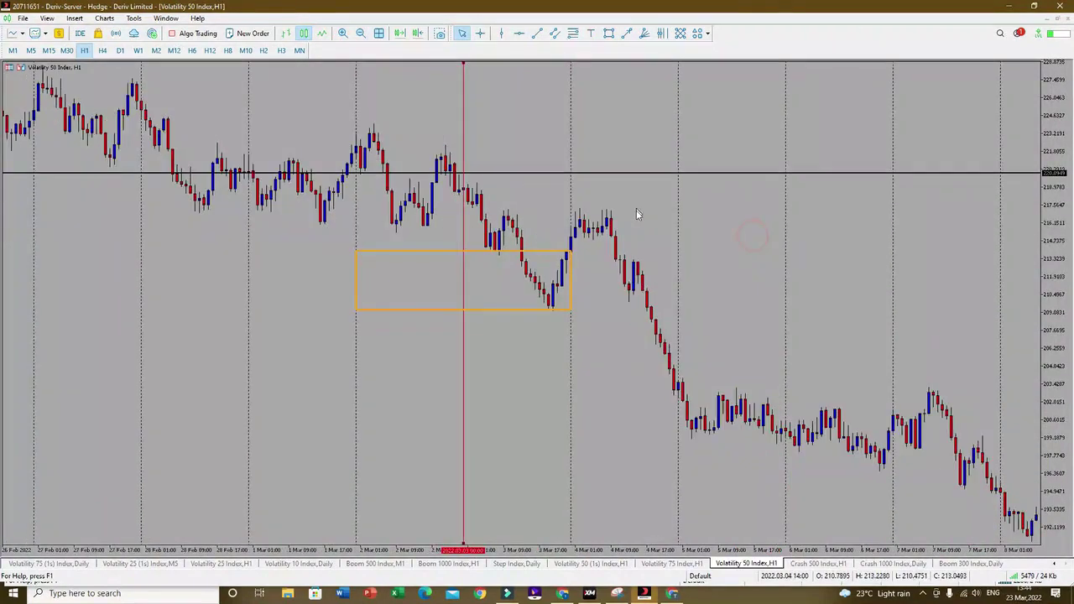
scroll(655, 267, "up", 2)
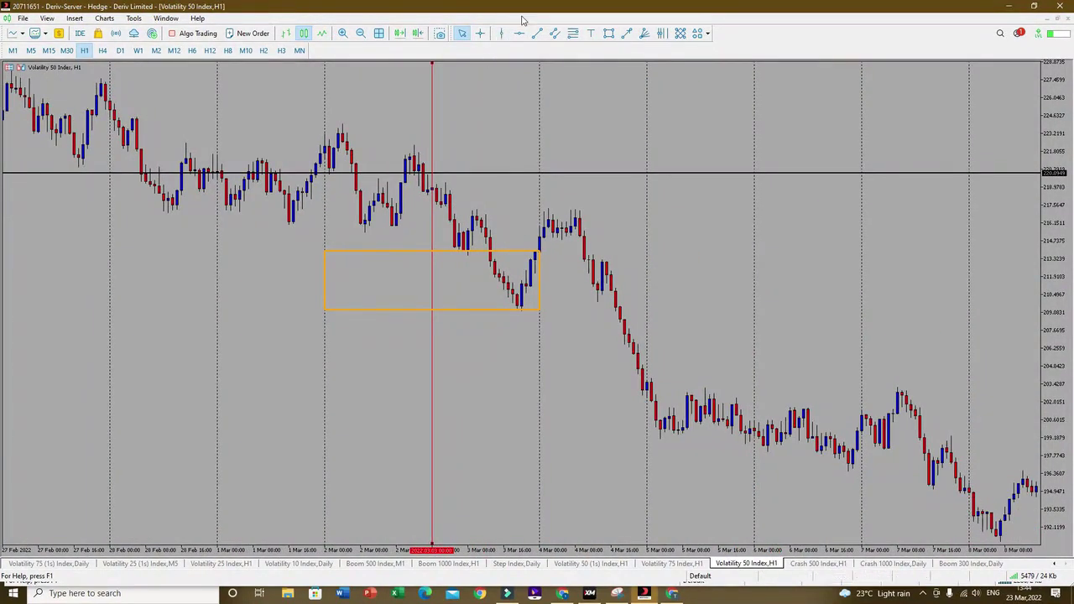
left_click(607, 33)
left_click_drag(343, 220, 472, 232)
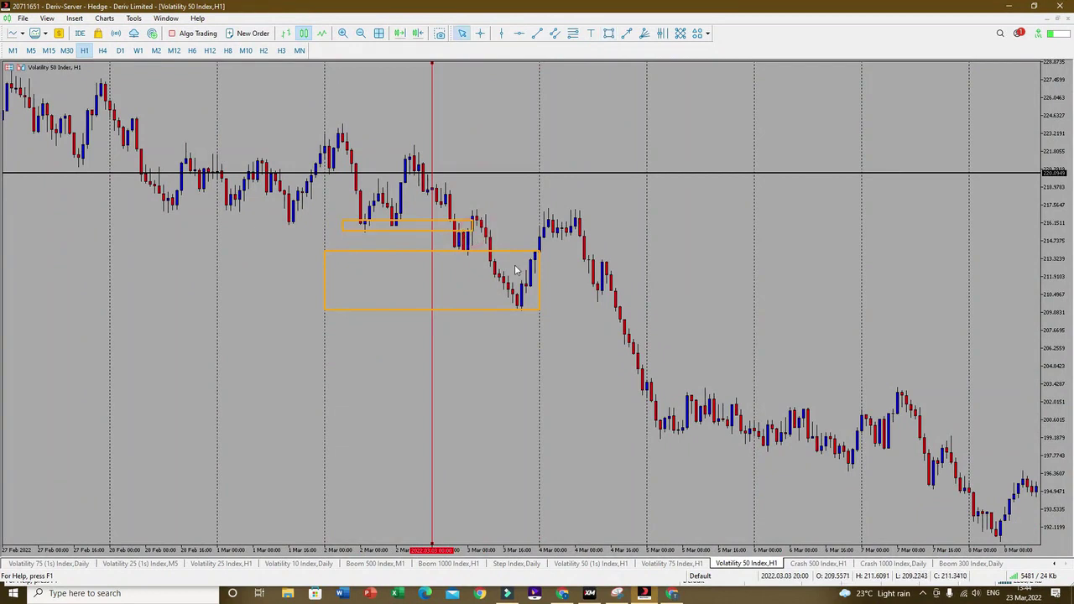
- Narrow the larger lower rectangle so that it starts in the early hours of 3 March
left_click(326, 251)
left_click_drag(326, 251, 445, 250)
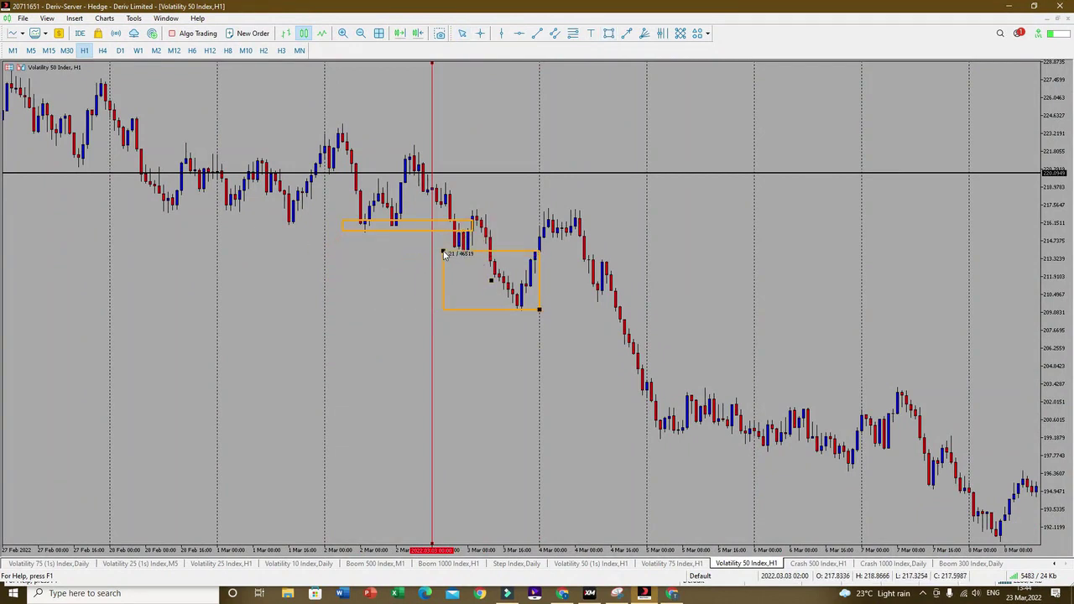
left_click(445, 251)
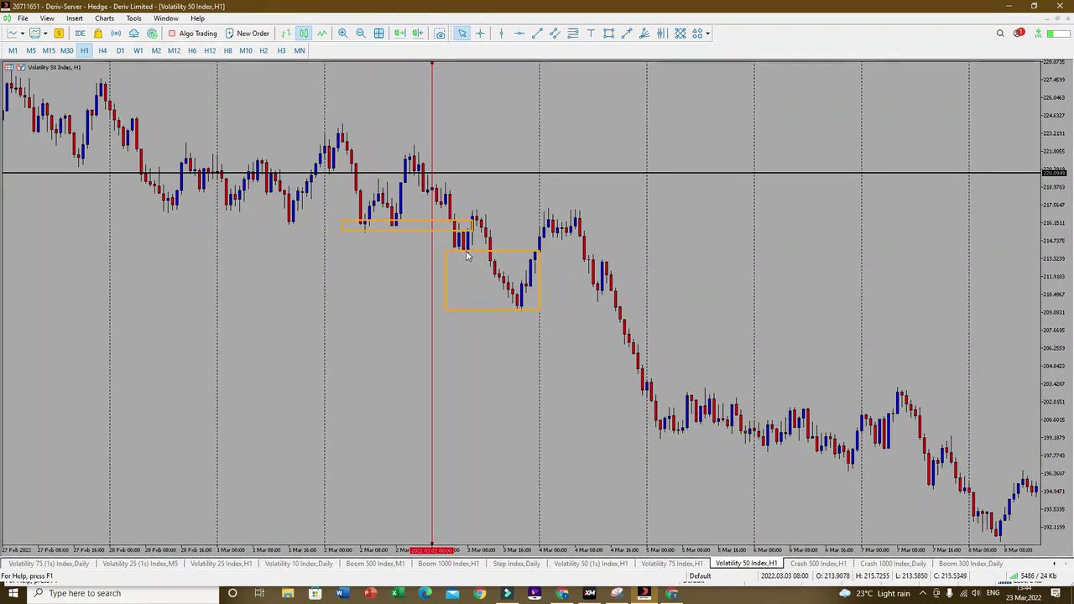
- Draw a rectangle across the 3 and 4 March highs above the lower rectangle, about 215.9 to 217.2
left_click(609, 33)
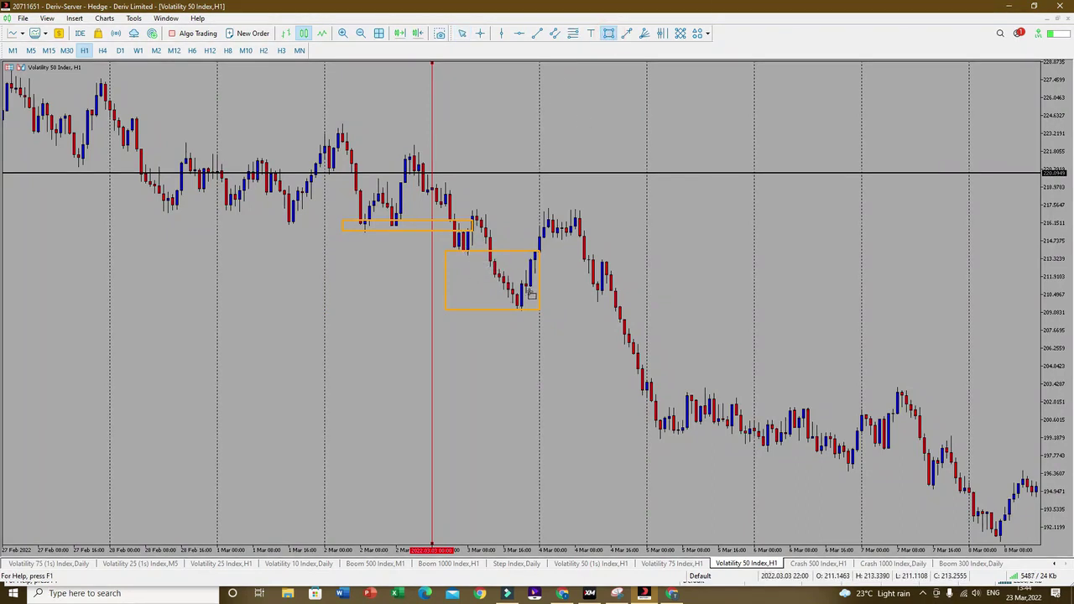
left_click_drag(472, 210, 601, 226)
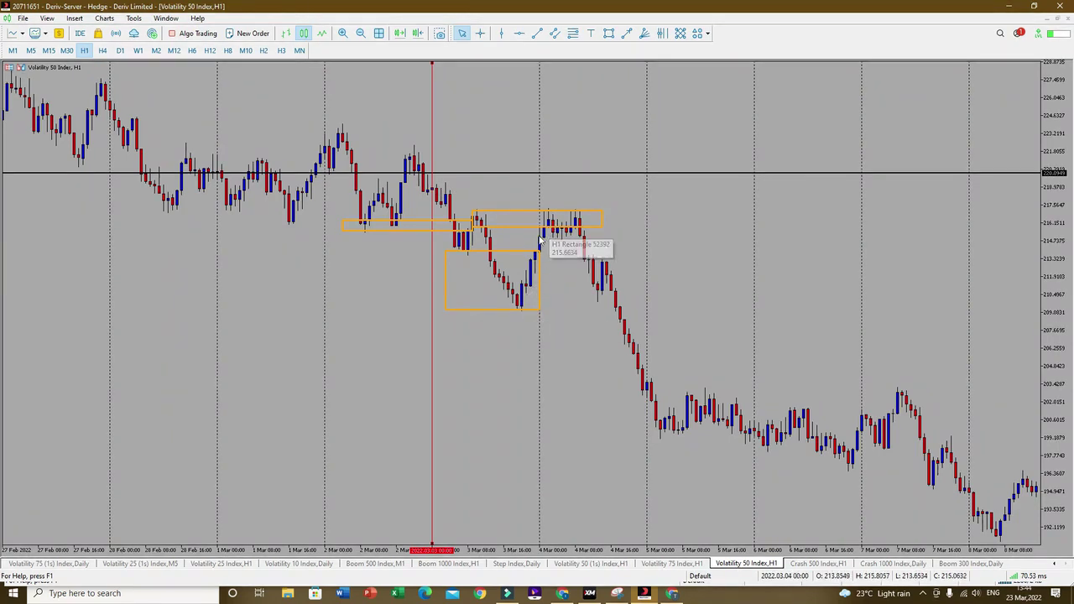
mouse_move(539, 239)
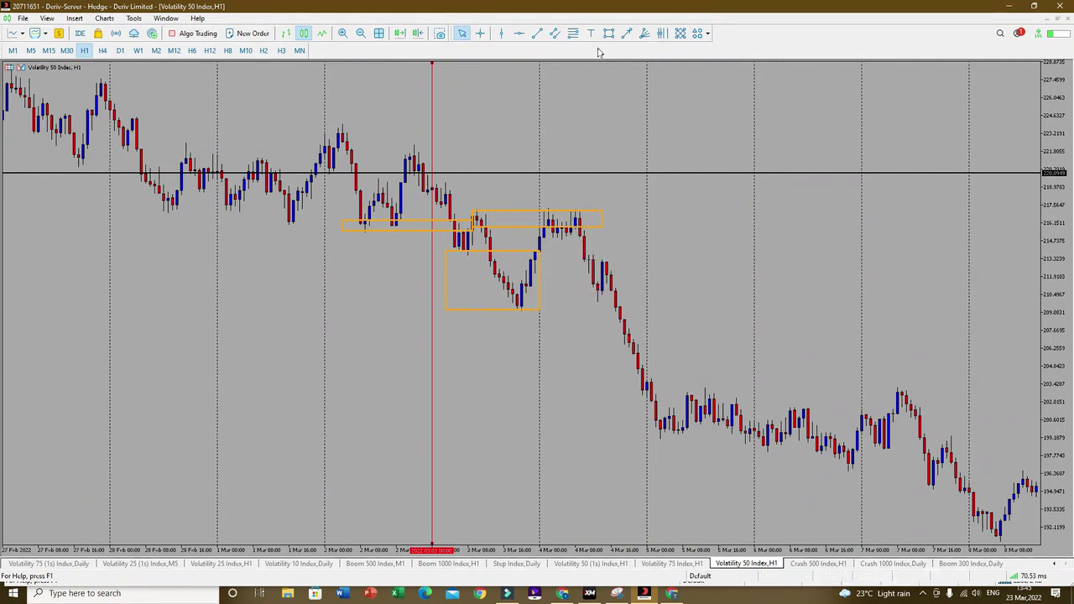
- Draw a short horizontal arrow pointing at the first 4 March candles falling below the upper rectangle, at about 213.3
left_click(626, 33)
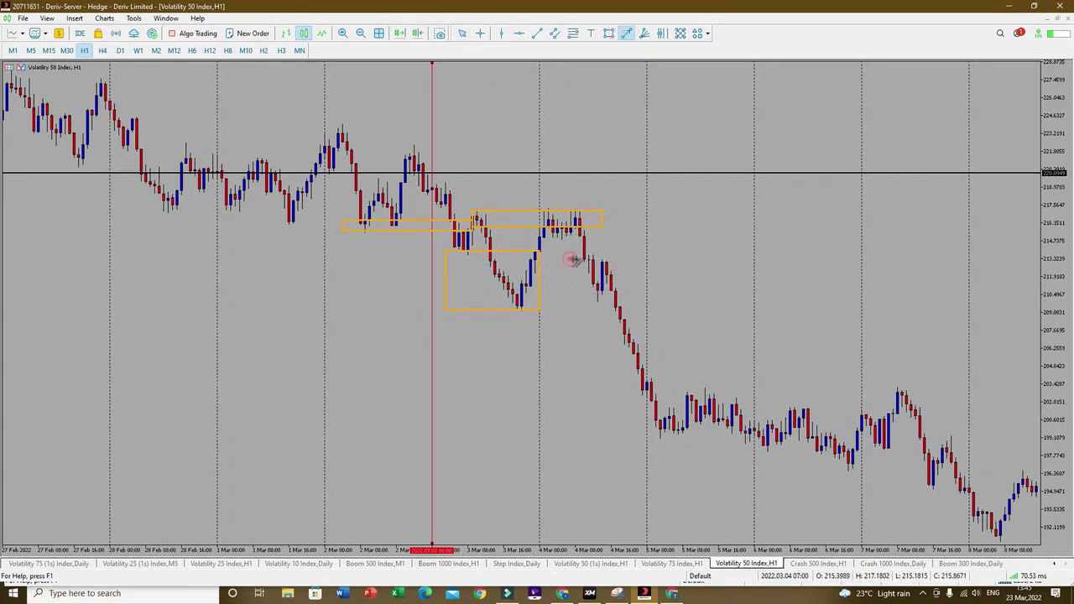
left_click_drag(571, 259, 588, 260)
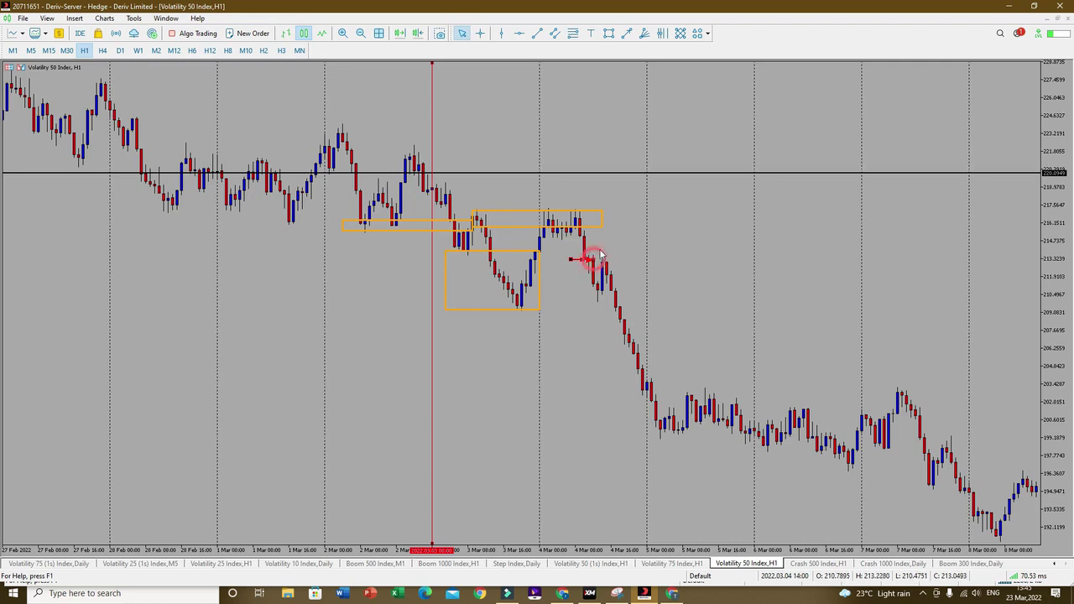
left_click(586, 262)
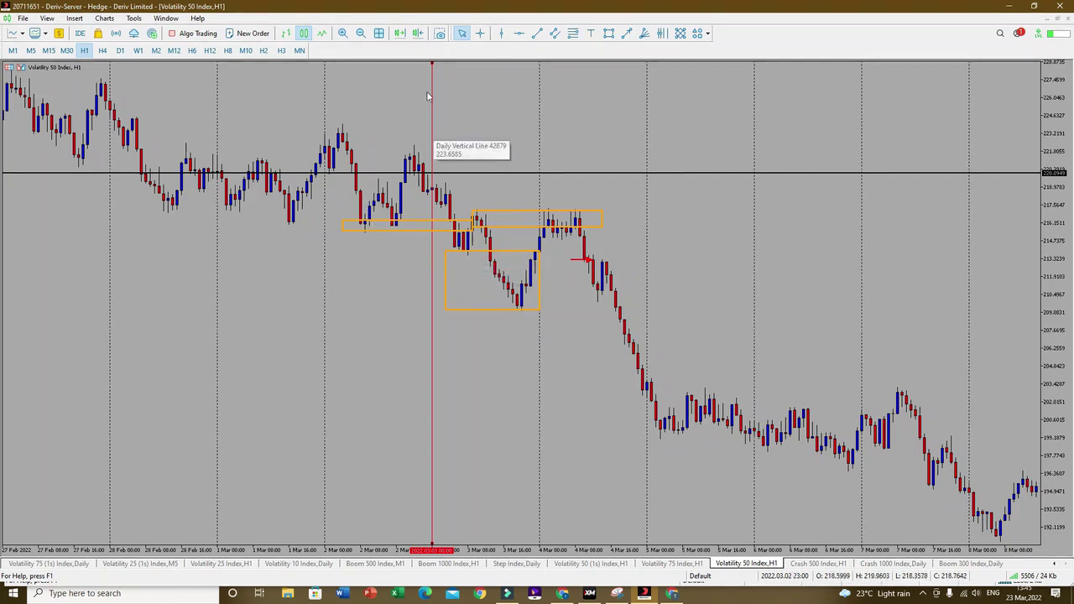
- Return to the latest candles on the daily chart and add a horizontal line at the 22 March close, 190.2386
left_click(417, 34)
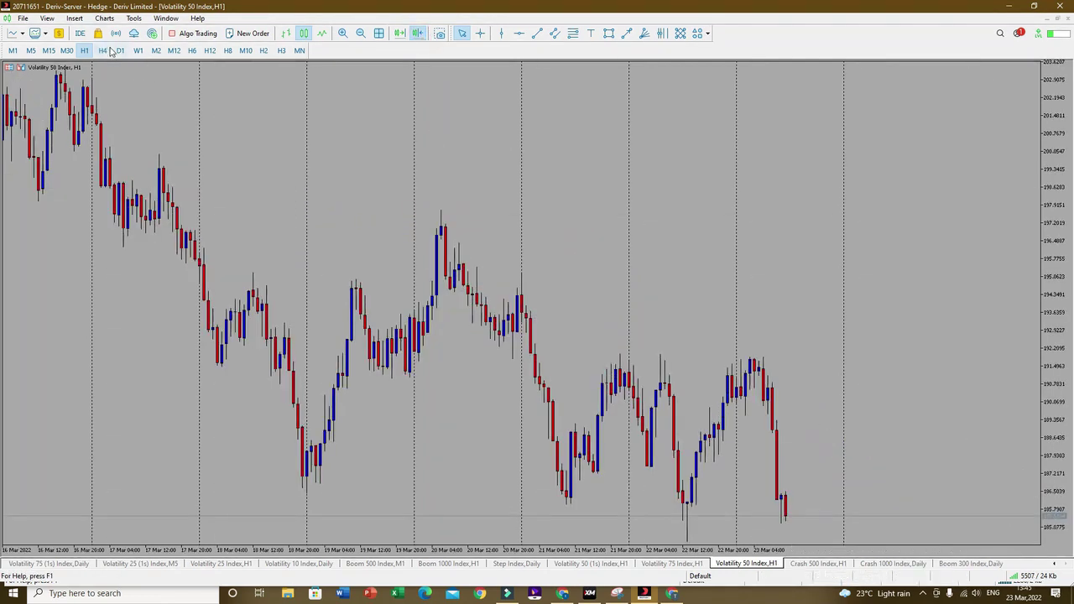
left_click(120, 51)
left_click(534, 208)
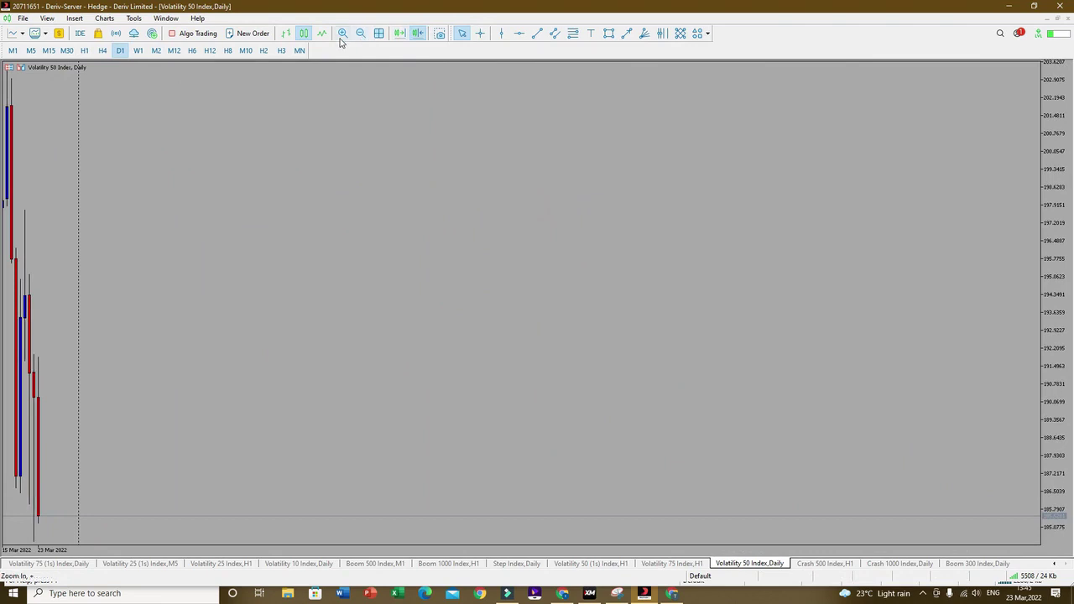
left_click(340, 33)
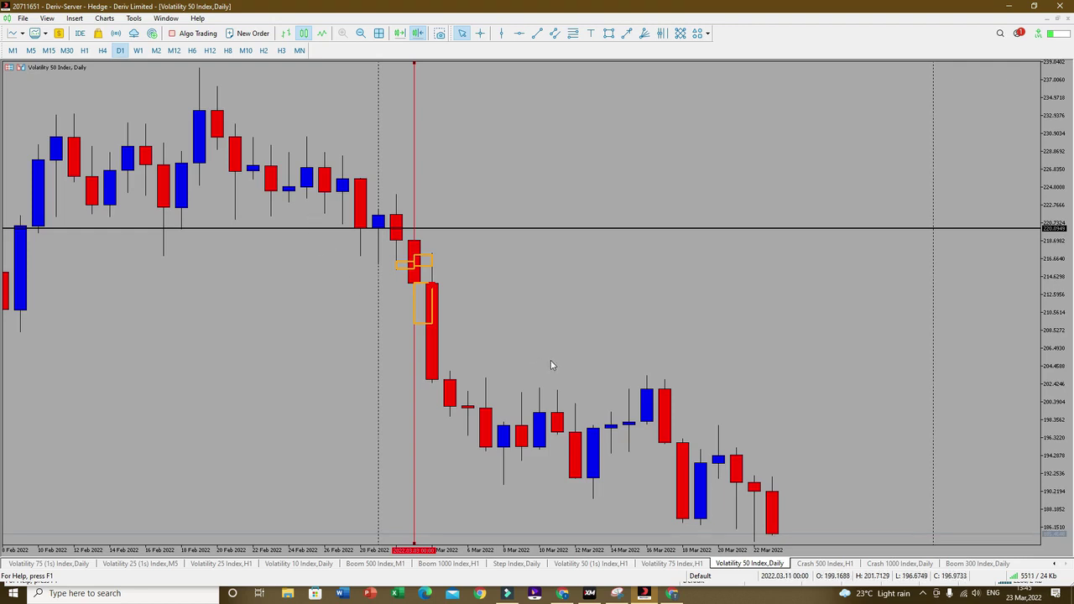
left_click(743, 414)
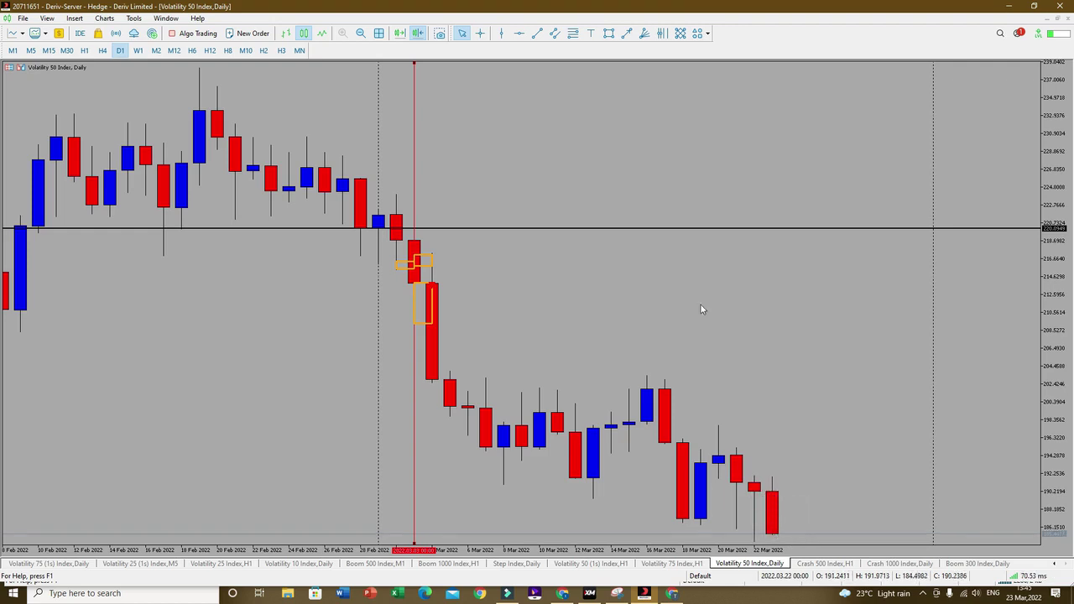
left_click(519, 32)
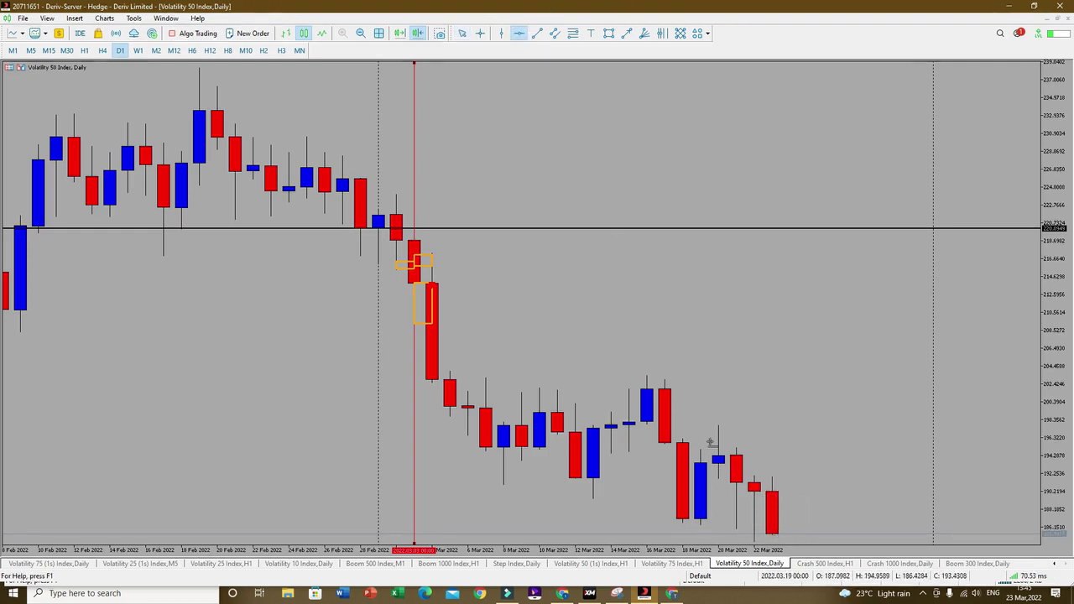
left_click(763, 491)
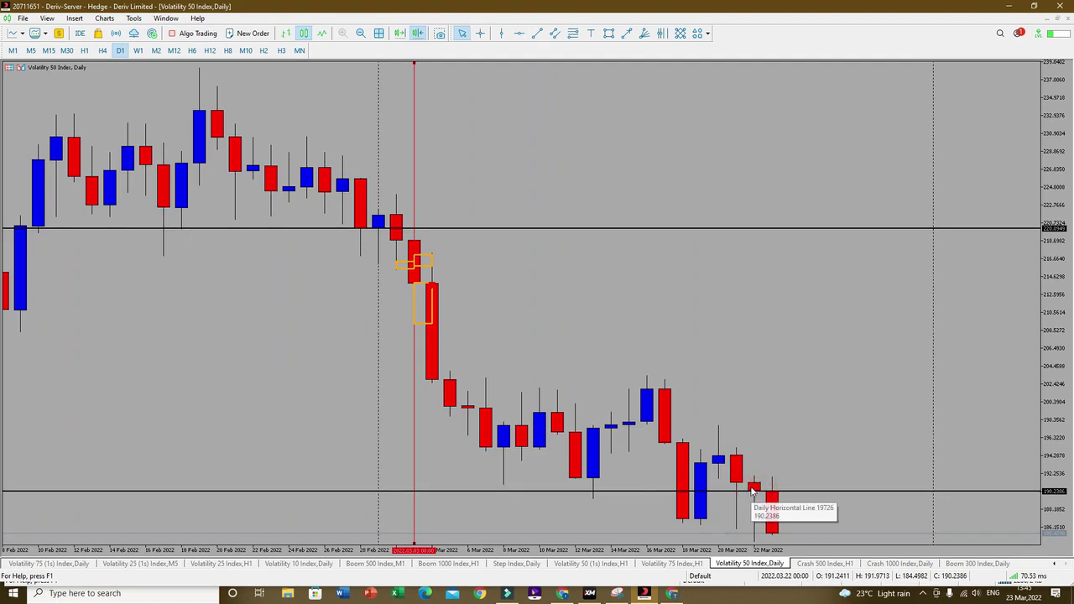
- Draw a rectangle around the lower wick of the 22 March daily candle, about 184.4 to 190.2, extending to the 23 March candle
left_click(501, 33)
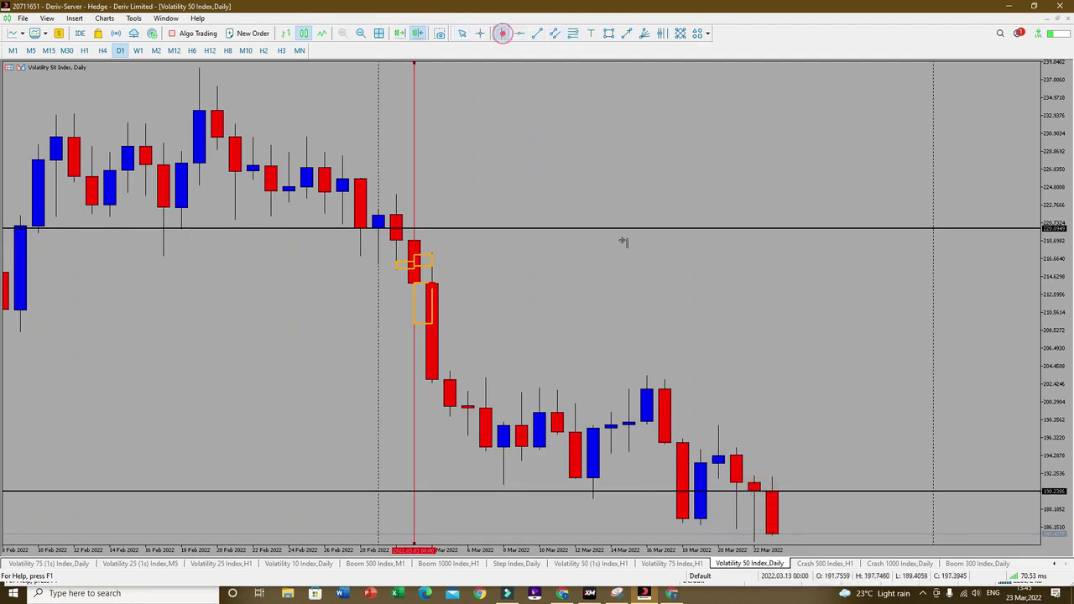
left_click(610, 34)
left_click_drag(750, 493, 762, 543)
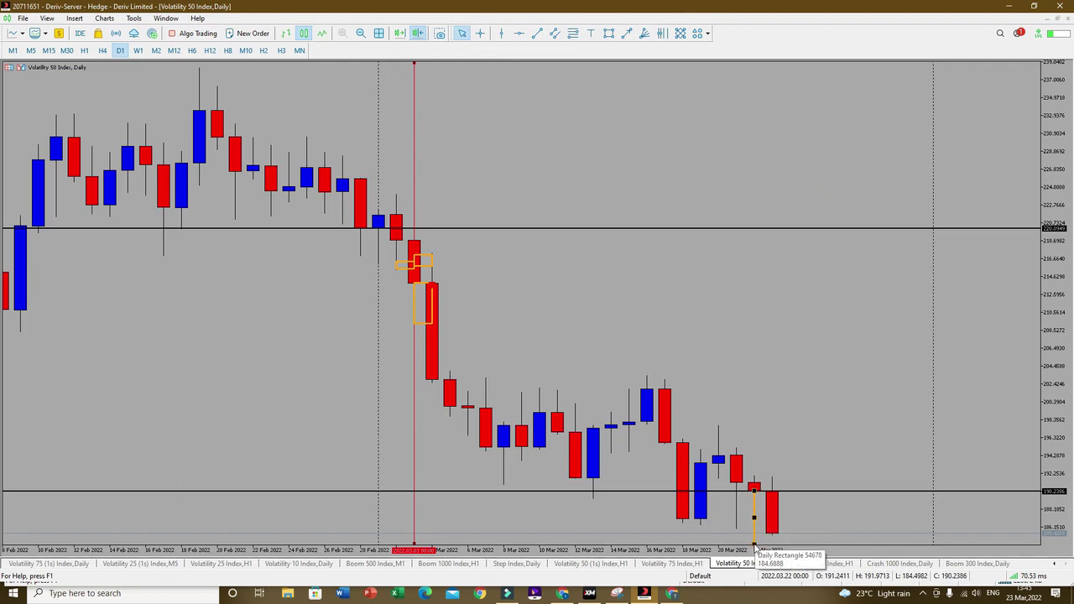
left_click_drag(756, 522, 766, 548)
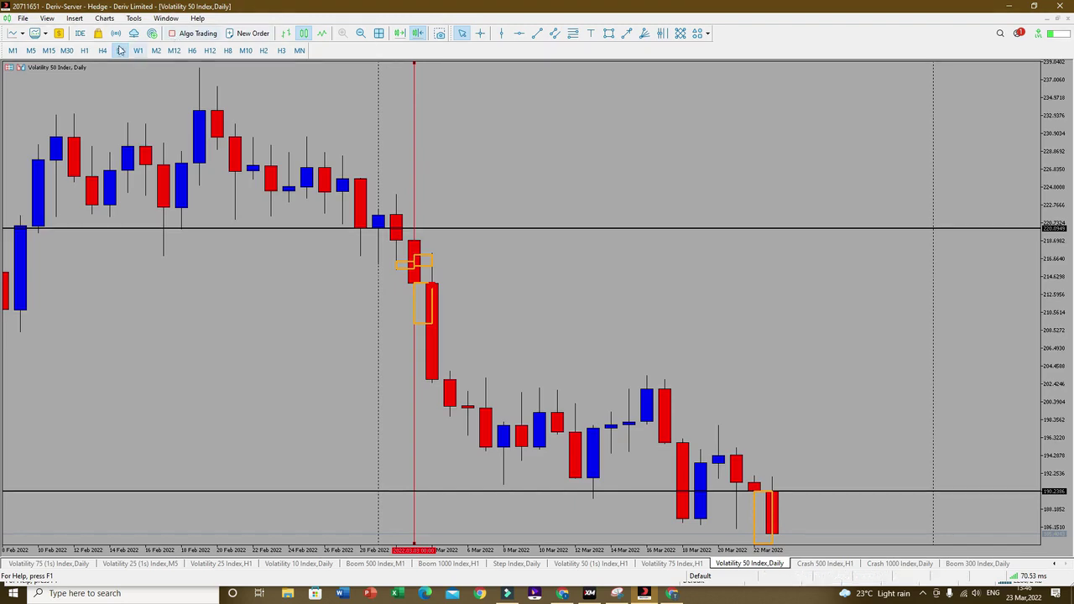
- On the H1 chart, draw a thin rectangle along the early 22 March low, about 187.3 to 187.6
left_click(84, 50)
left_click(417, 33)
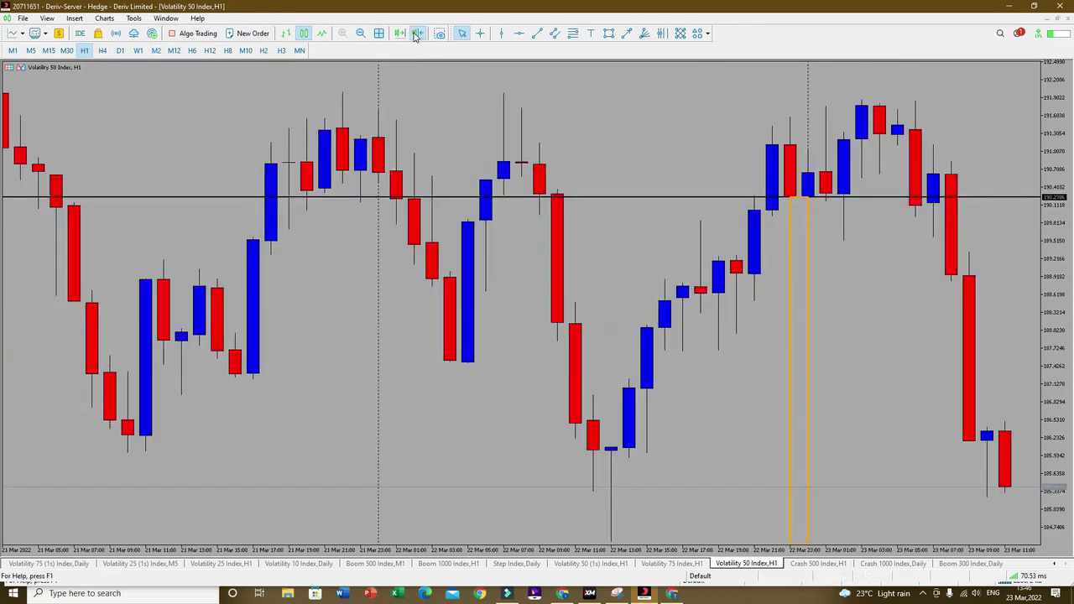
left_click(360, 33)
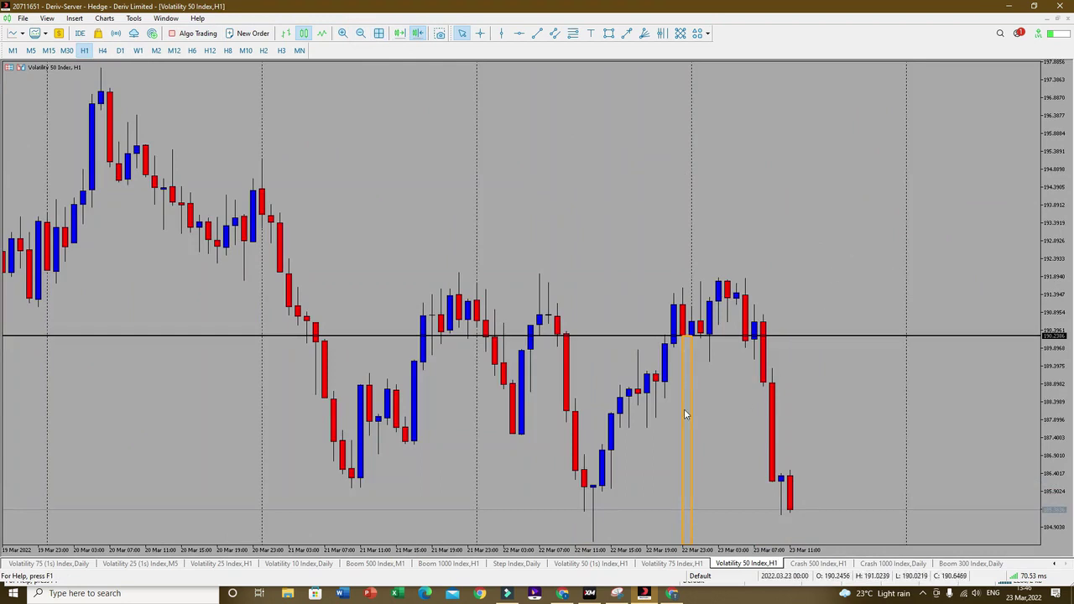
left_click(752, 159)
left_click(608, 32)
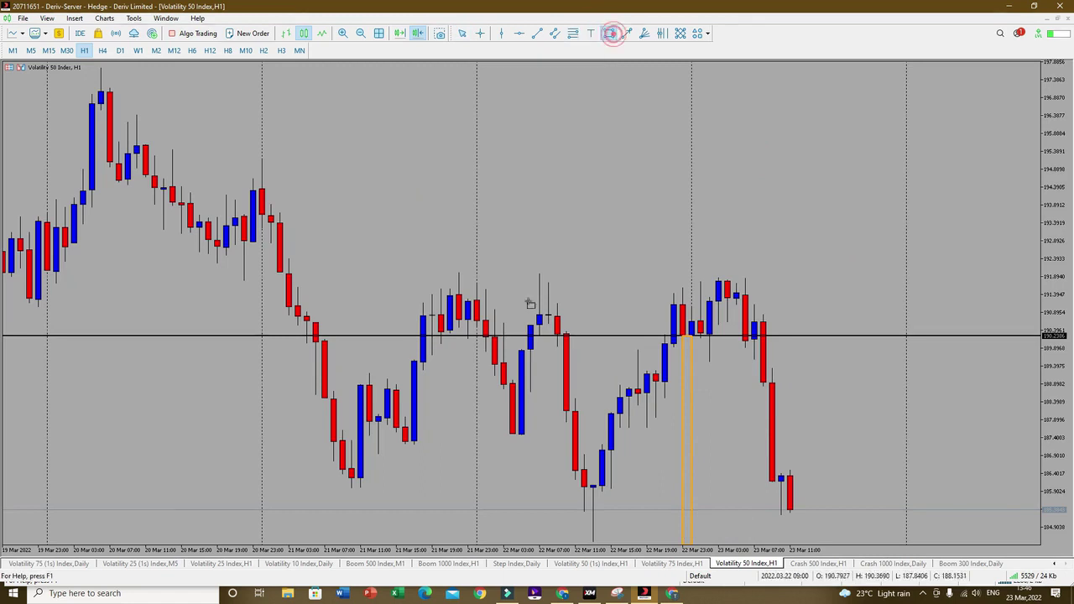
left_click_drag(504, 432, 576, 440)
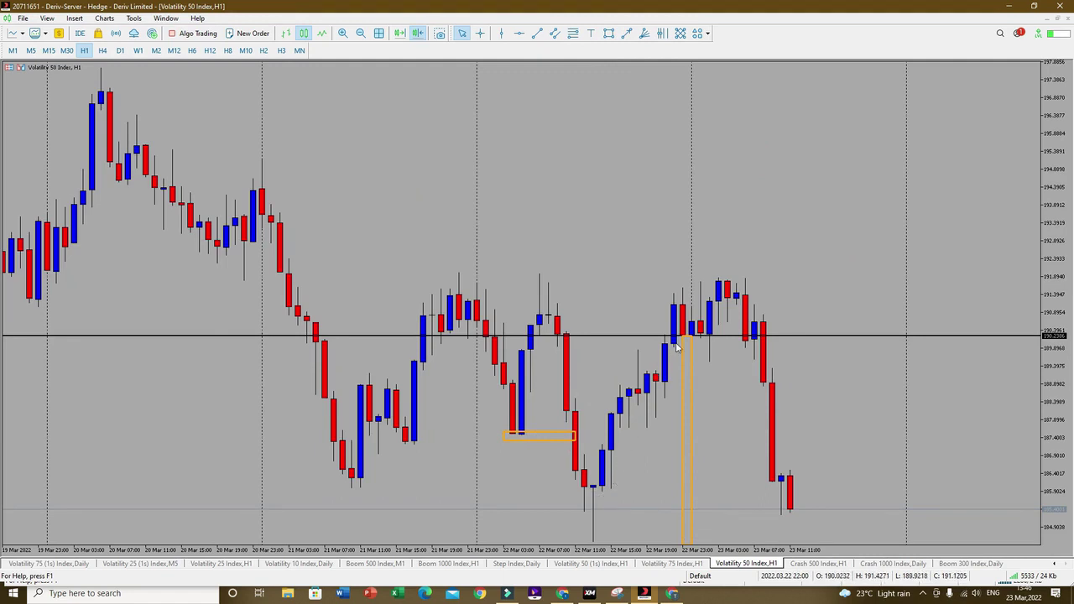
- Draw a rectangle around the 22 and 23 March highs, about 190.2 to 192, and a downward arrow from it to about 184.5
left_click(609, 33)
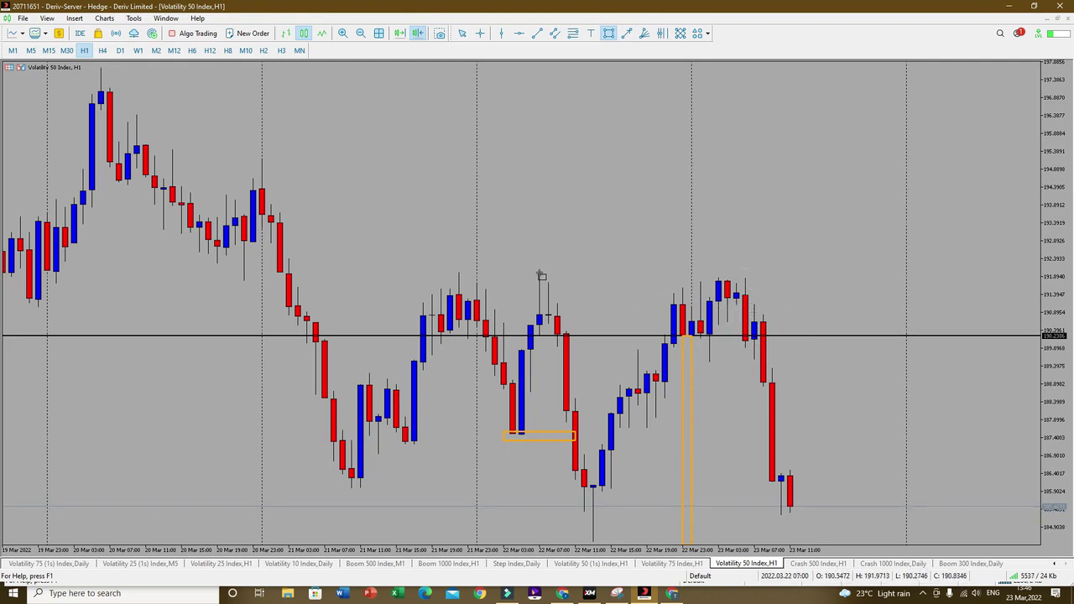
left_click_drag(540, 273, 790, 336)
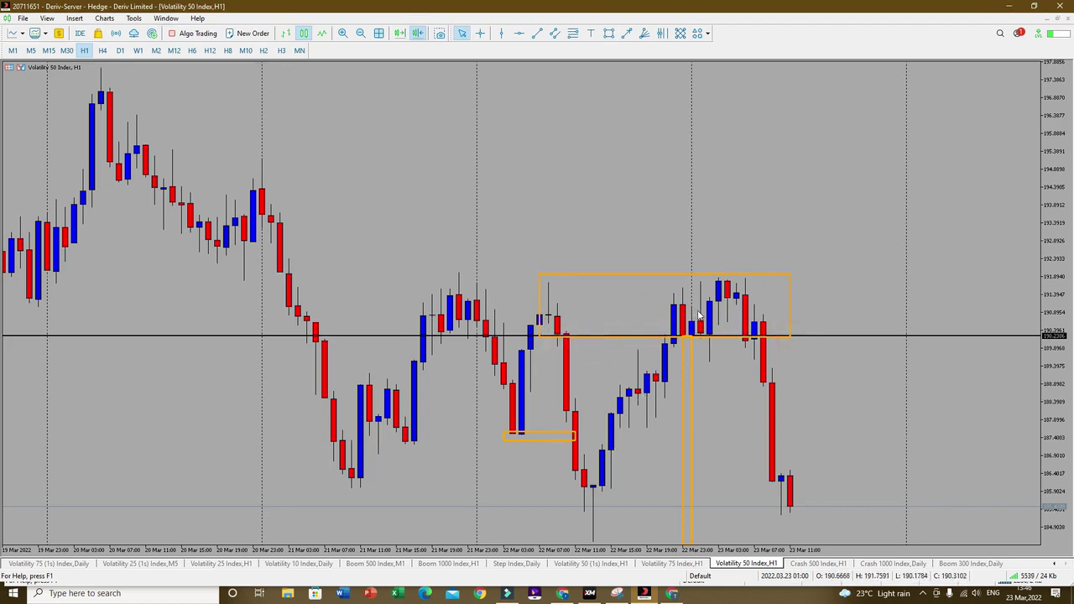
left_click(627, 33)
mouse_move(758, 295)
left_mouse_down()
mouse_move(804, 524)
mouse_move(771, 541)
left_mouse_up()
left_click(762, 424)
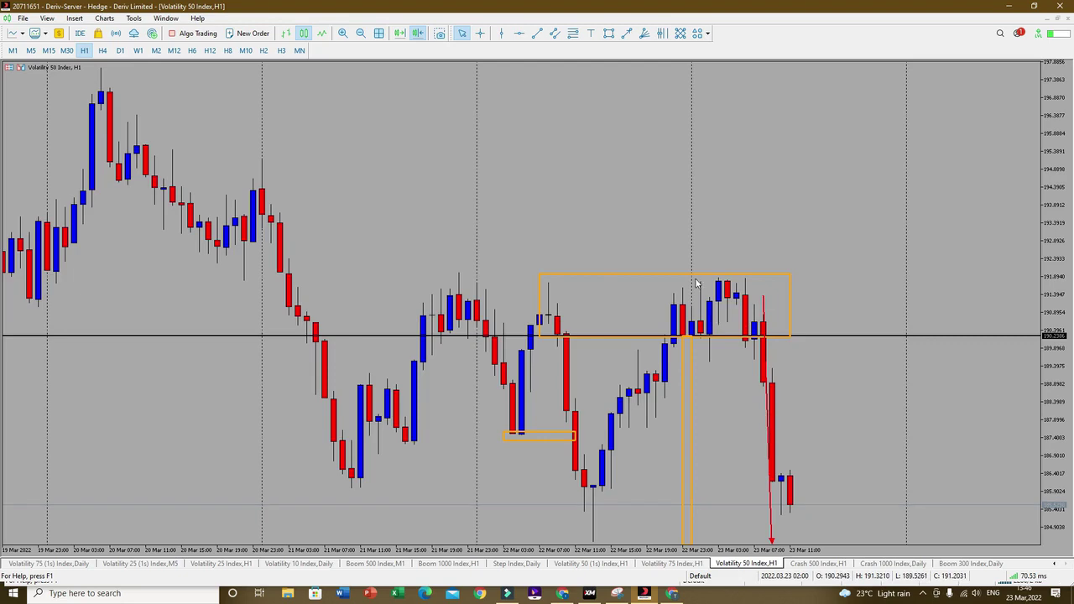
- Switch the Volatility 50 chart through M30 to M15 at the latest candles and clear all drawn objects
left_click(66, 50)
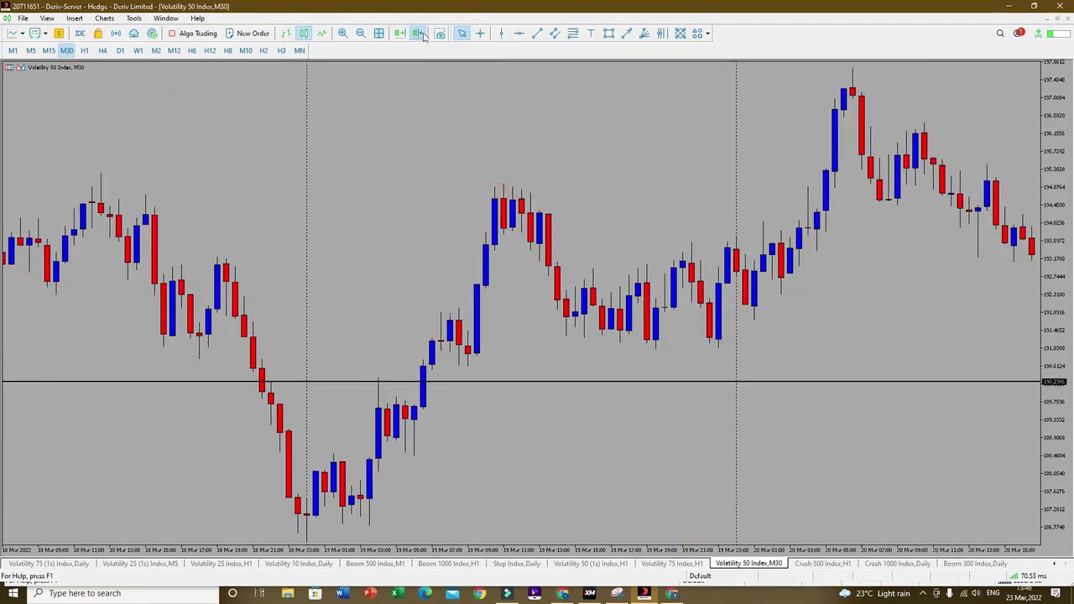
left_click(422, 33)
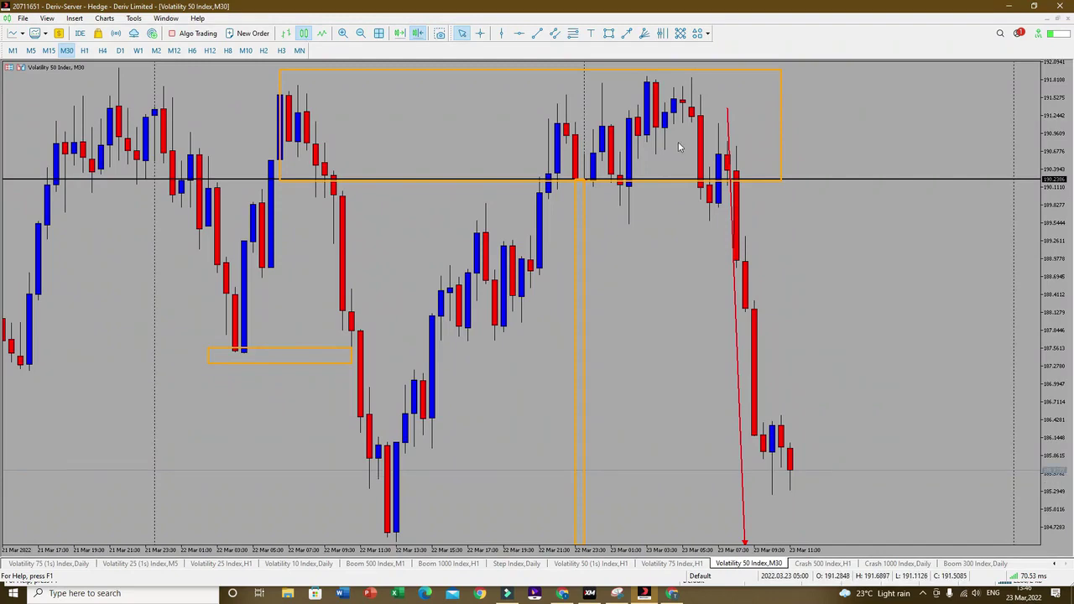
key("BackSpace")
left_click(48, 51)
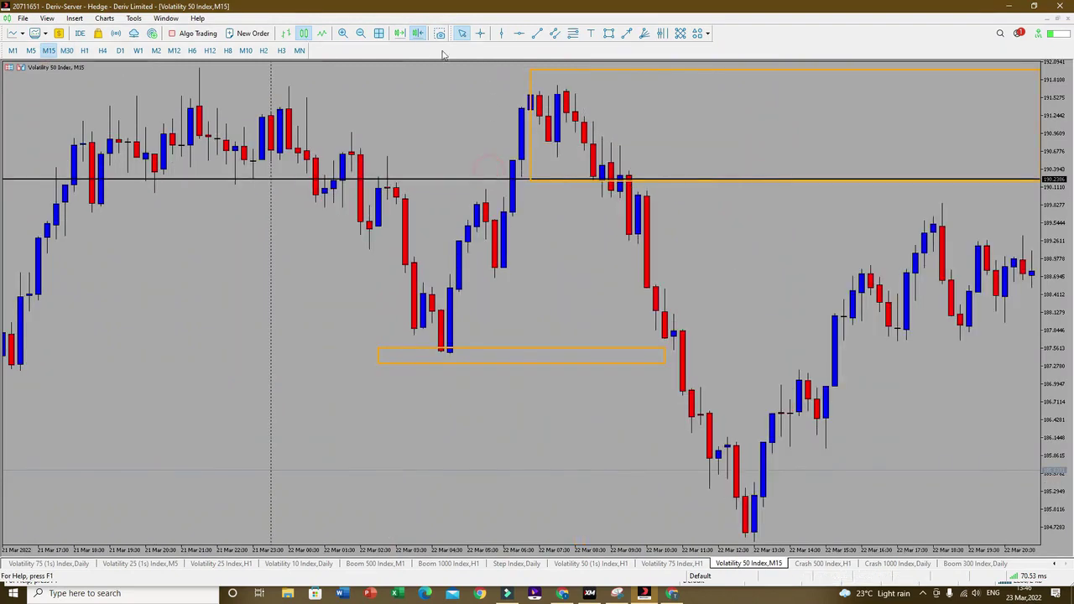
left_click(422, 33)
left_click(422, 34)
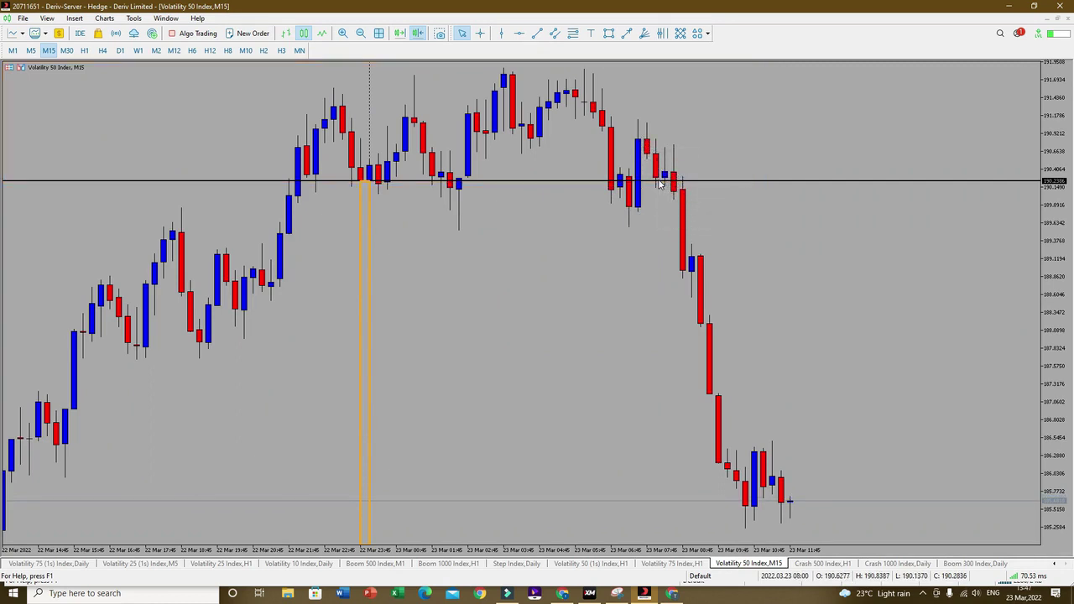
key("Delete")
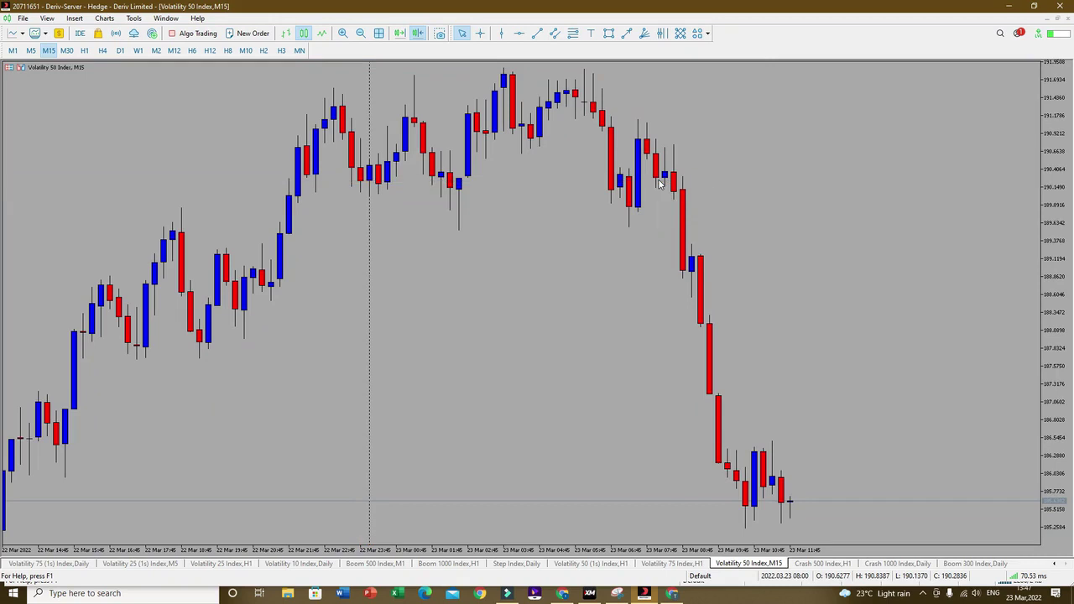
left_click(609, 33)
left_click_drag(640, 119, 664, 186)
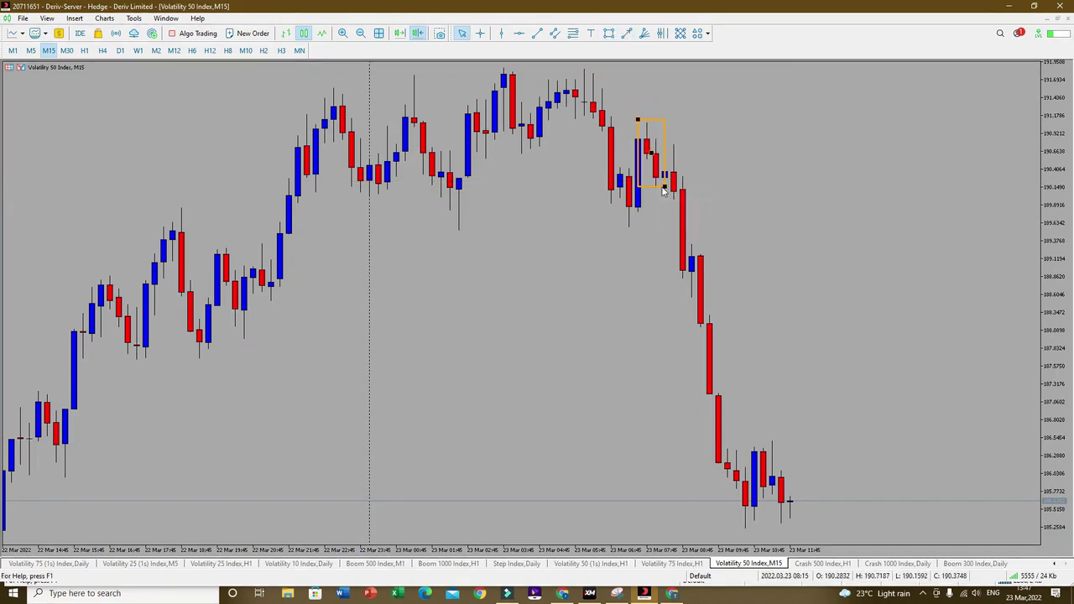
key("Delete")
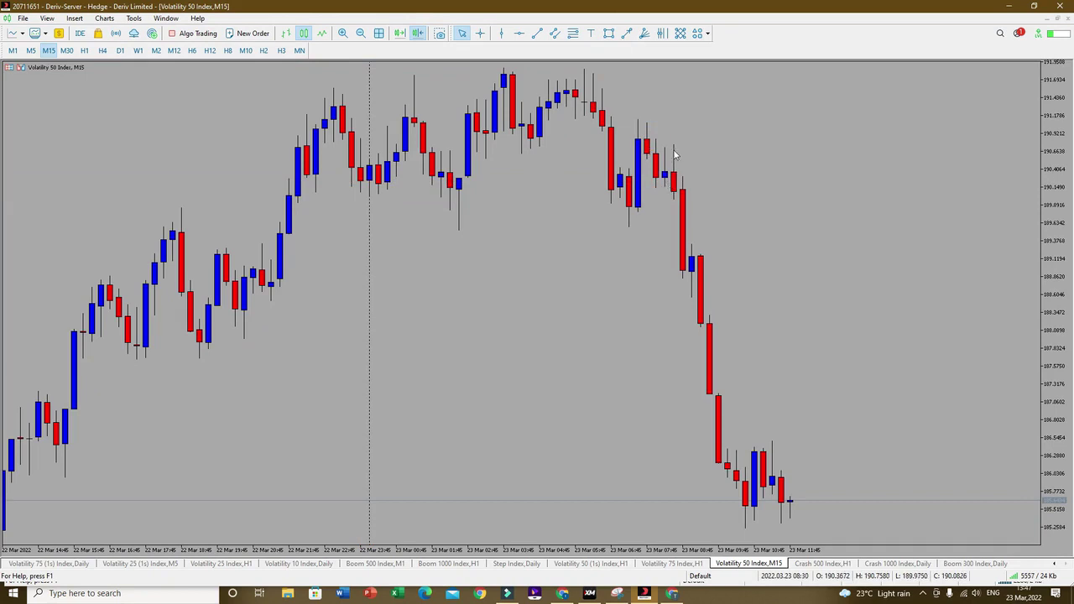
- Add a horizontal line at about 190.27 and a rectangle around the 23 March candles just before the drop, about 190.0 to 190.85
left_click(519, 33)
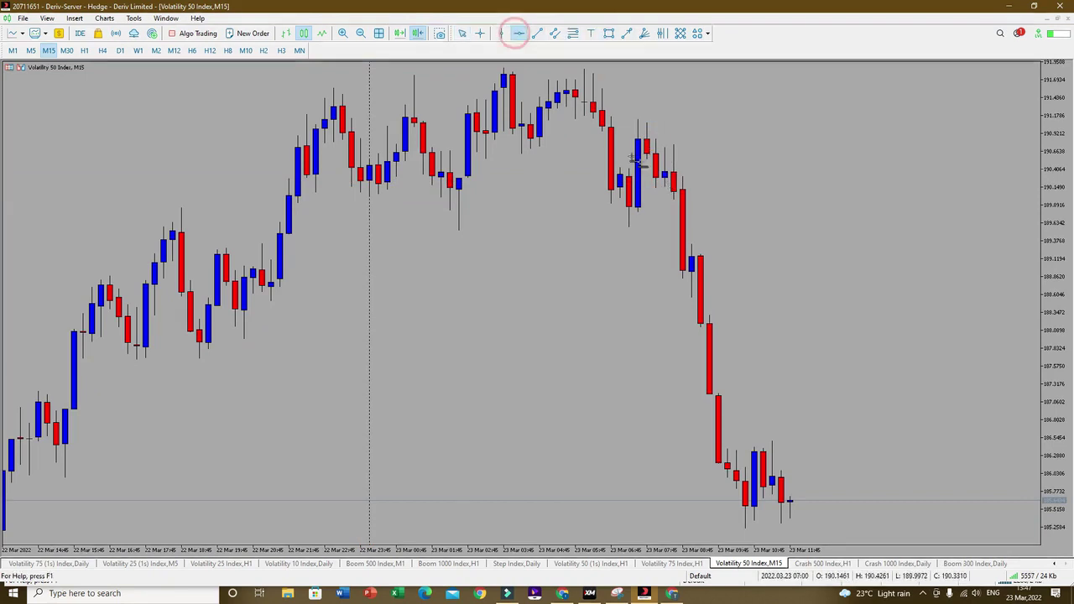
left_click(651, 178)
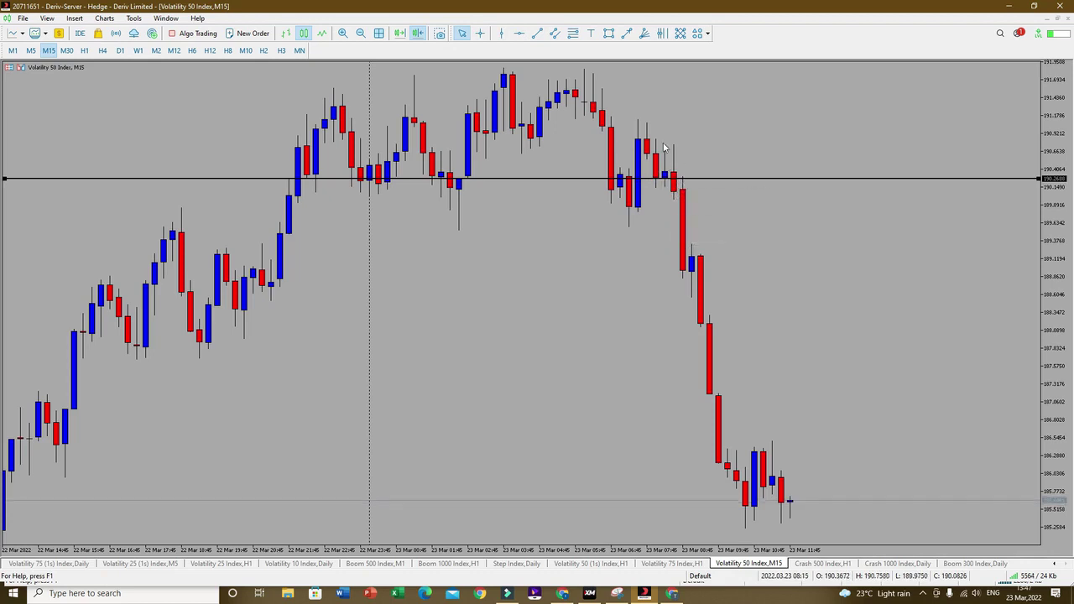
left_click(610, 32)
left_click_drag(653, 136, 683, 194)
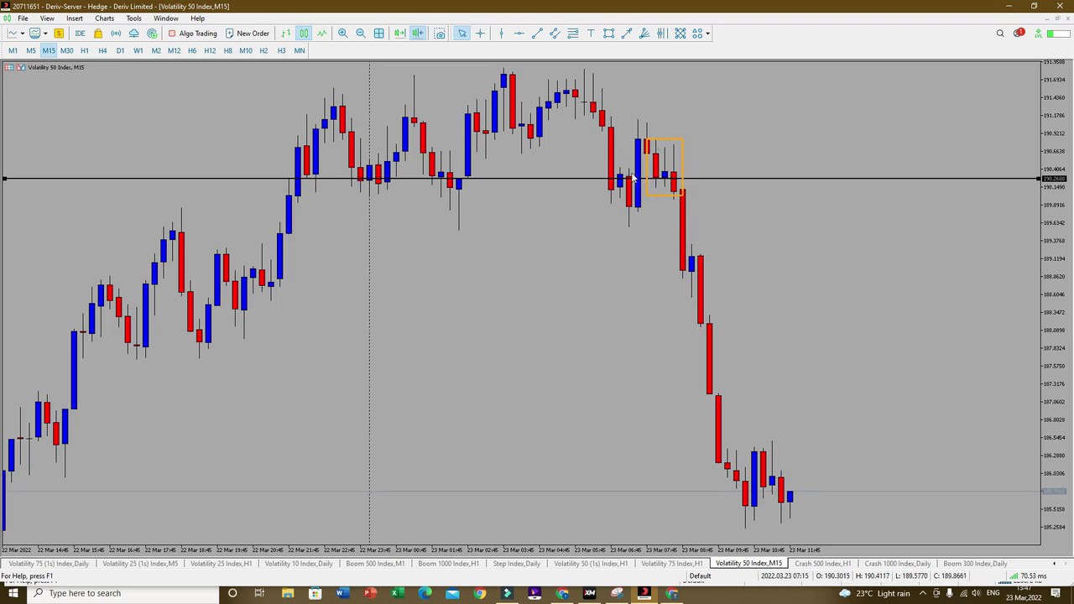
- On the M30 chart, draw a rectangle from the candles near the 23 March high, about 191.1 to 191.7, extending past the drop
left_click(66, 50)
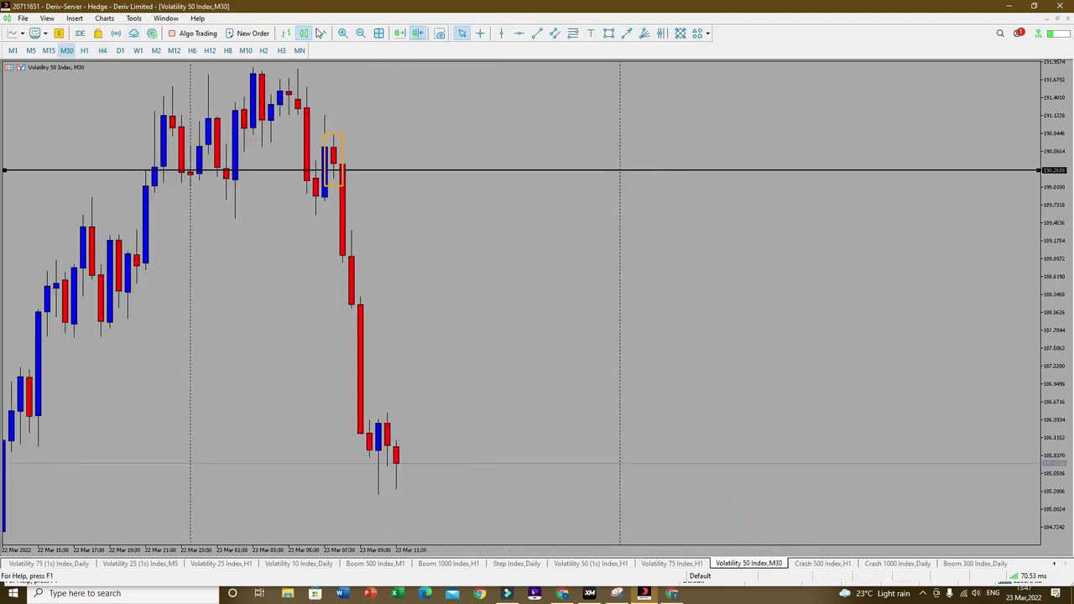
left_click(609, 33)
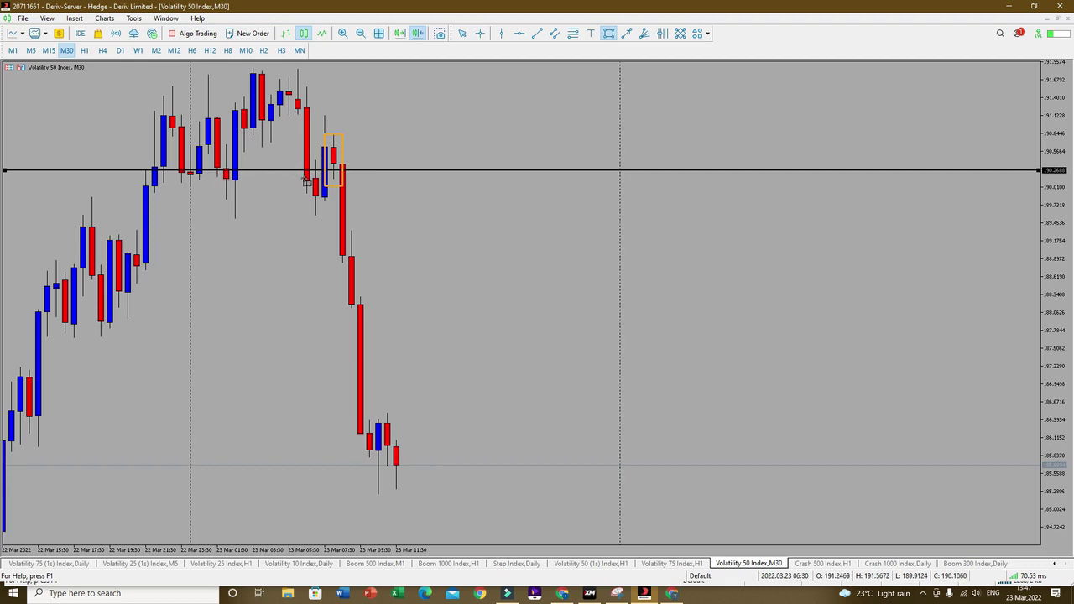
mouse_move(308, 185)
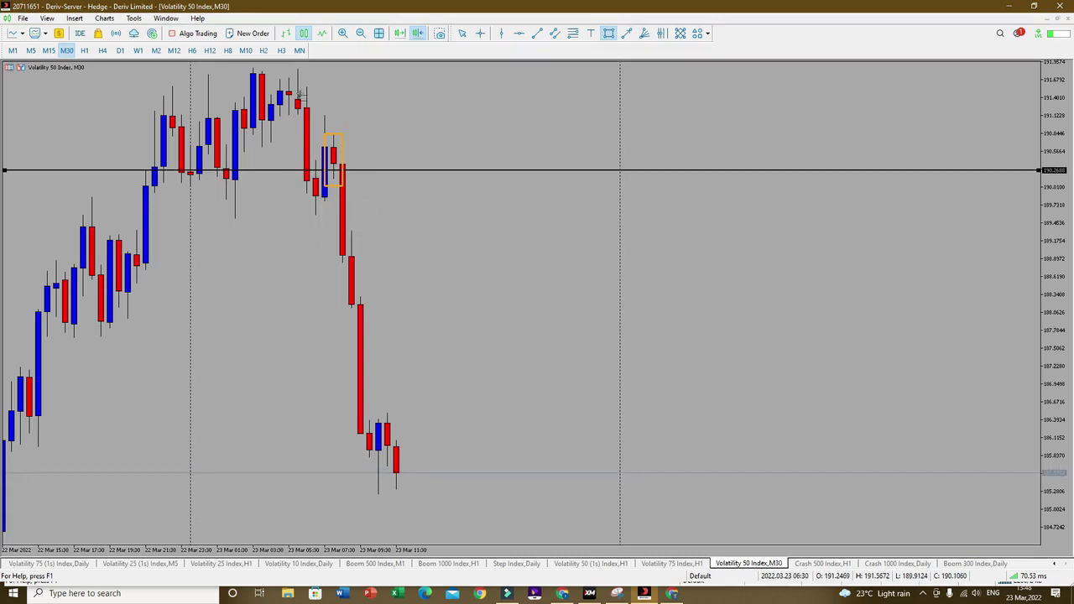
left_click_drag(279, 80, 387, 116)
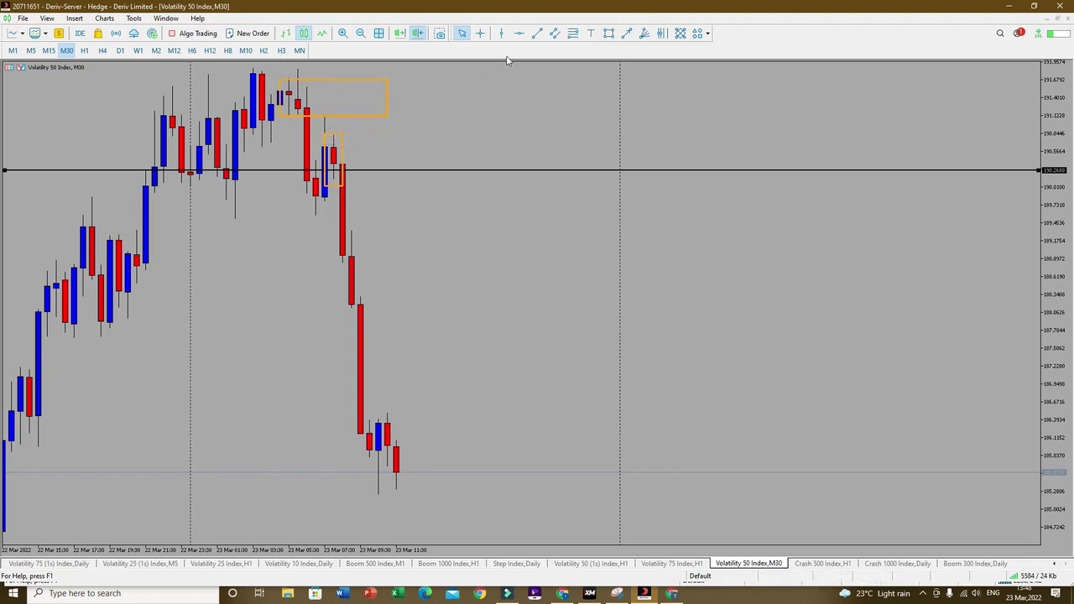
- Draw a downward arrow beside the 23 March drop, from about 190.85 to about 185.3
left_click(627, 34)
mouse_move(360, 133)
left_mouse_down()
mouse_move(374, 172)
mouse_move(404, 490)
left_mouse_up()
left_click(552, 396)
left_click(641, 291)
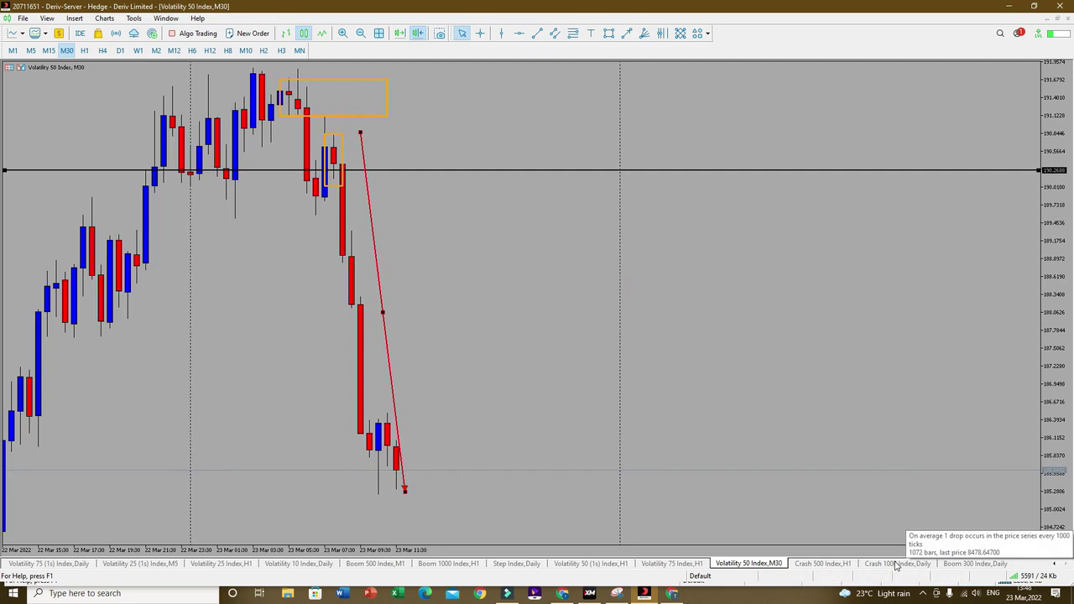
- Open the Crash 500 chart and examine its existing markings on the daily, weekly and H1 timeframes
left_click(843, 564)
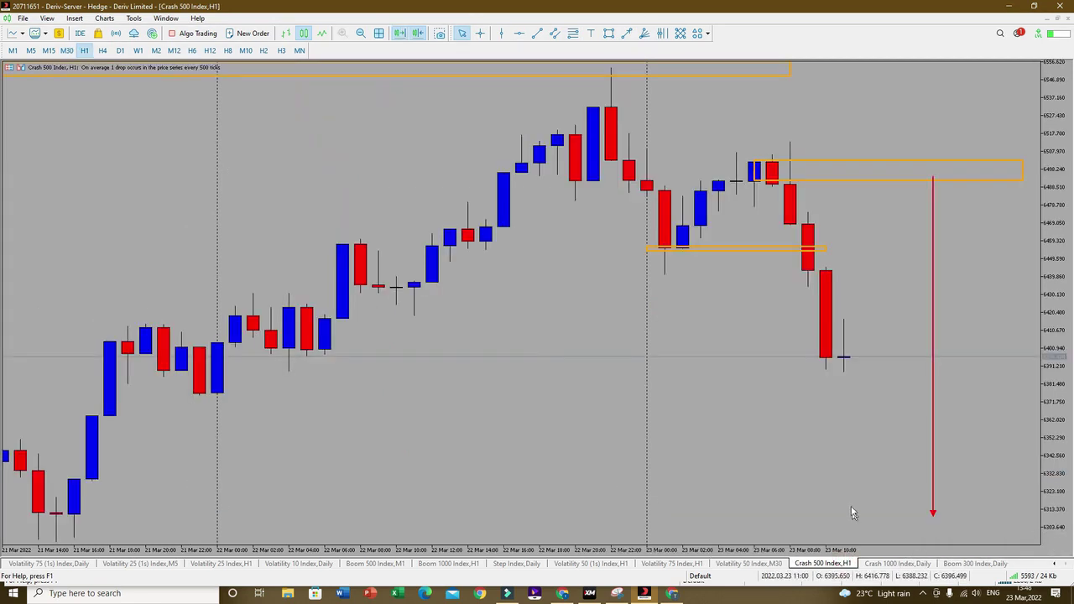
left_click(124, 52)
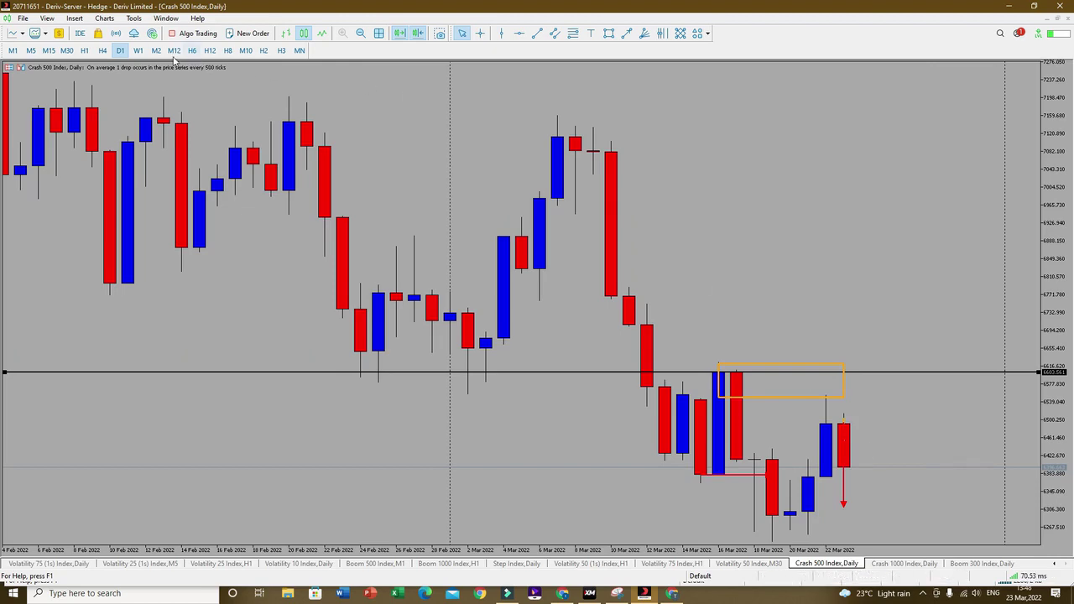
left_click(138, 52)
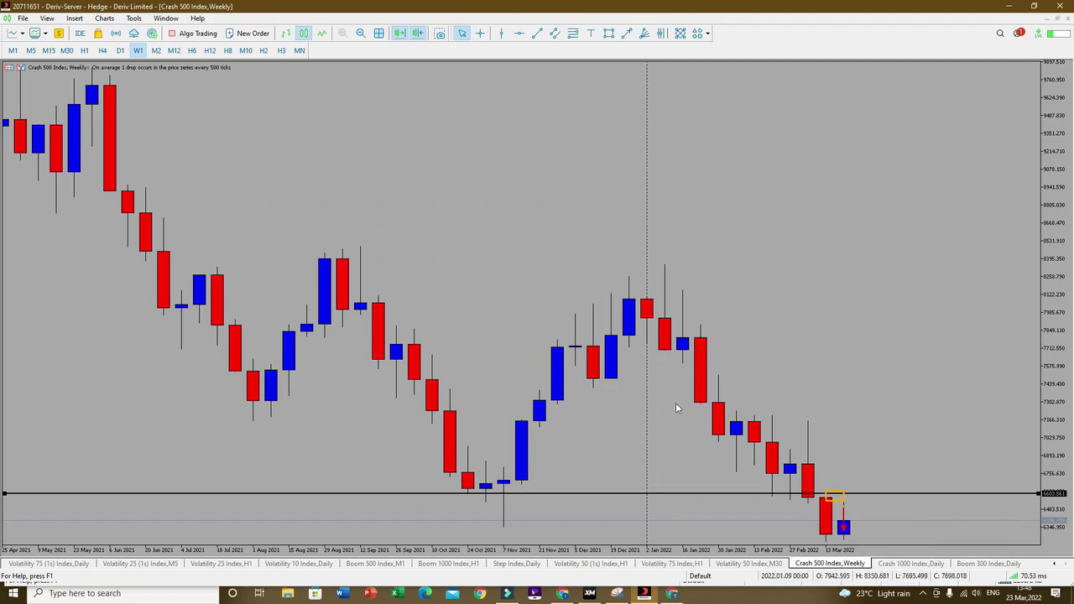
left_click(120, 51)
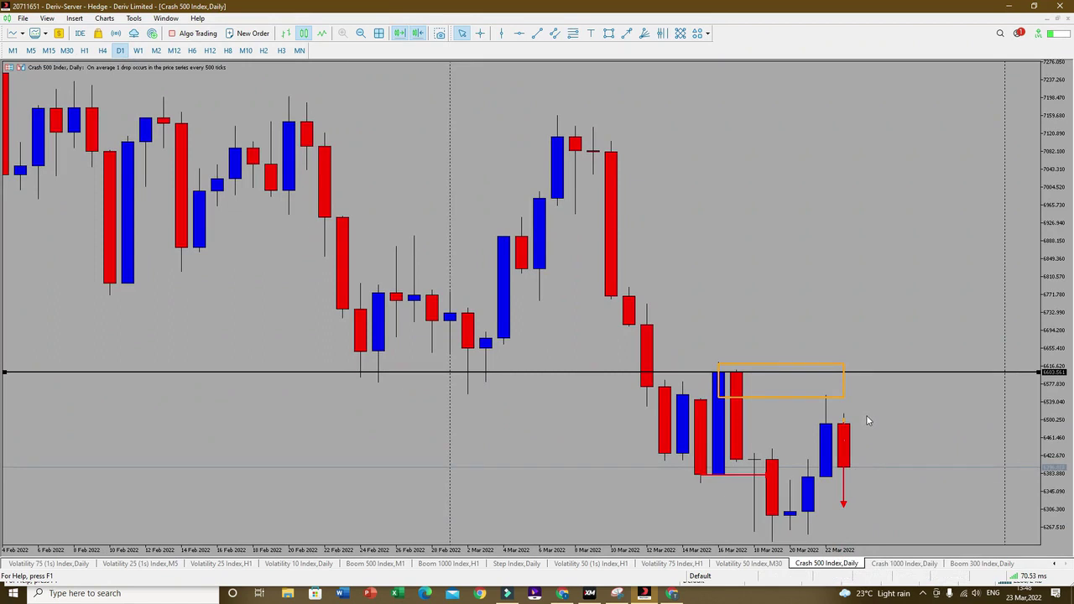
left_click(84, 51)
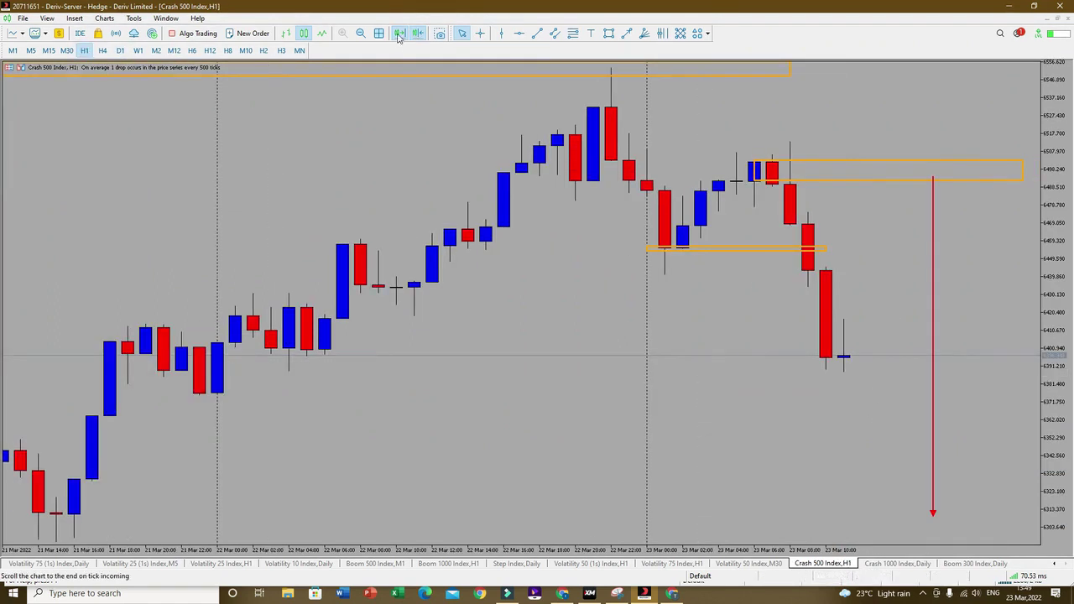